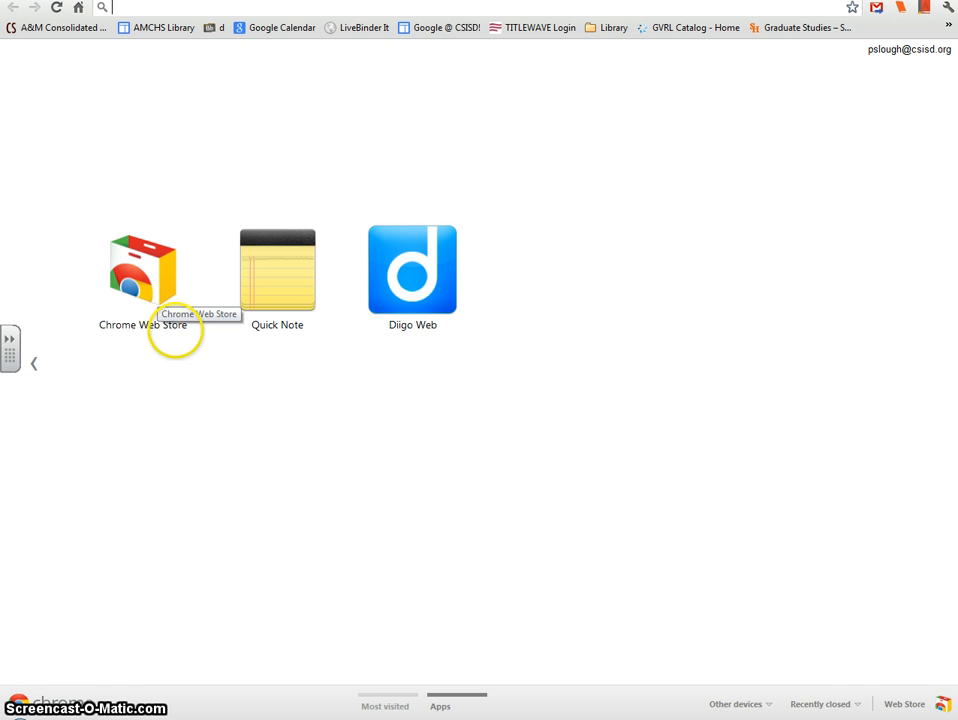
Step: Search the Chrome Web Store for diigo and add the Diigo Web Collector - Capture and Annotate extension to Chrome
{"action": "left_click", "coordinate": [173, 328]}
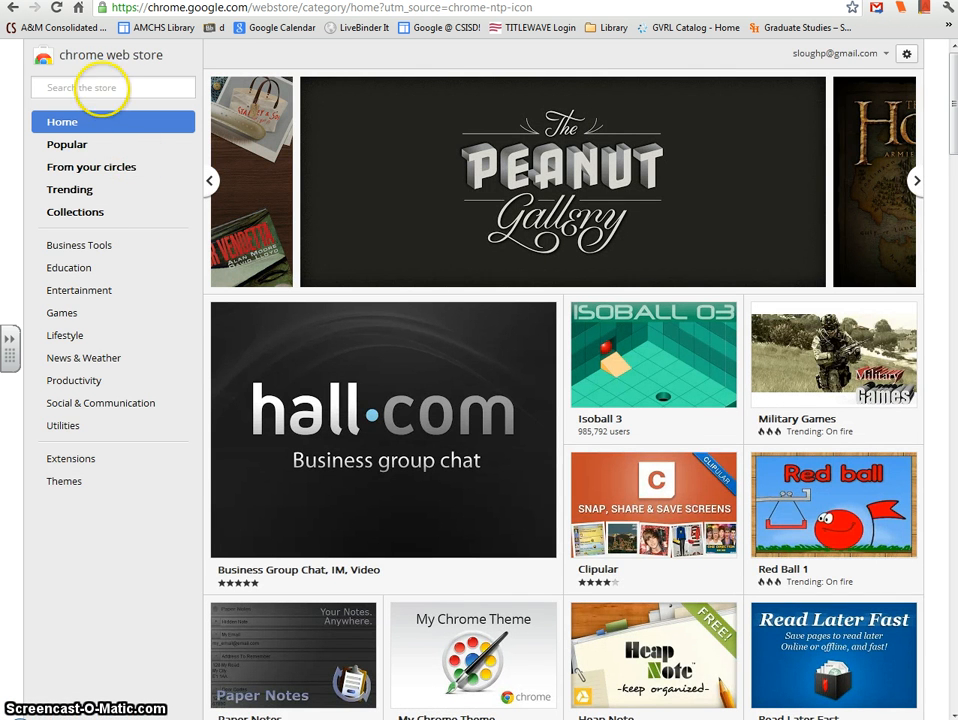
{"action": "left_click", "coordinate": [101, 89]}
{"action": "type", "text": "diigo"}
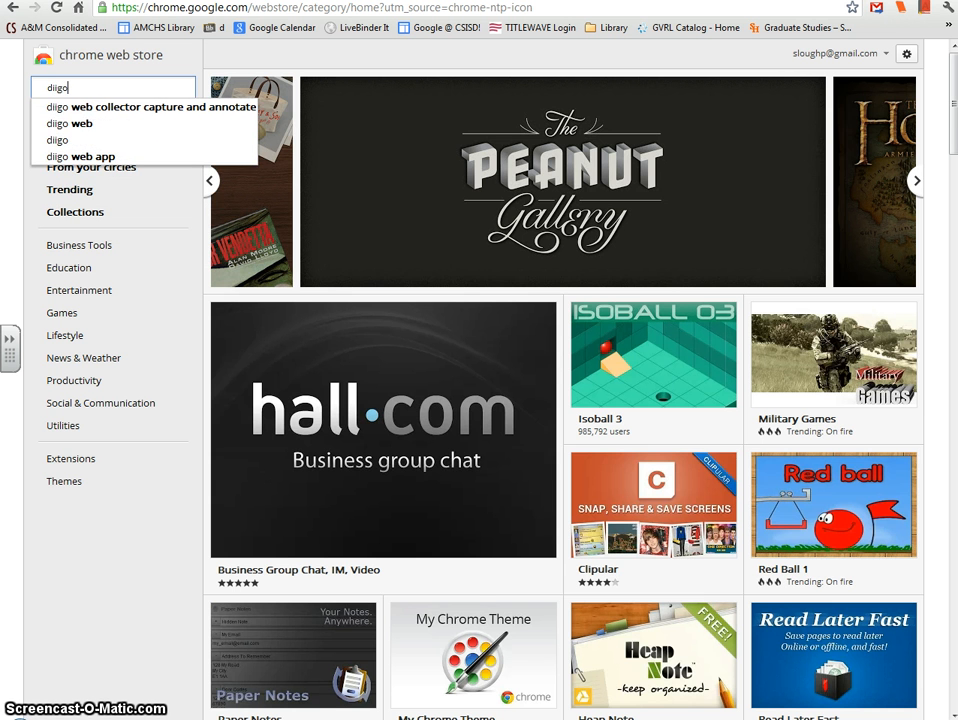
{"action": "key", "text": "Return"}
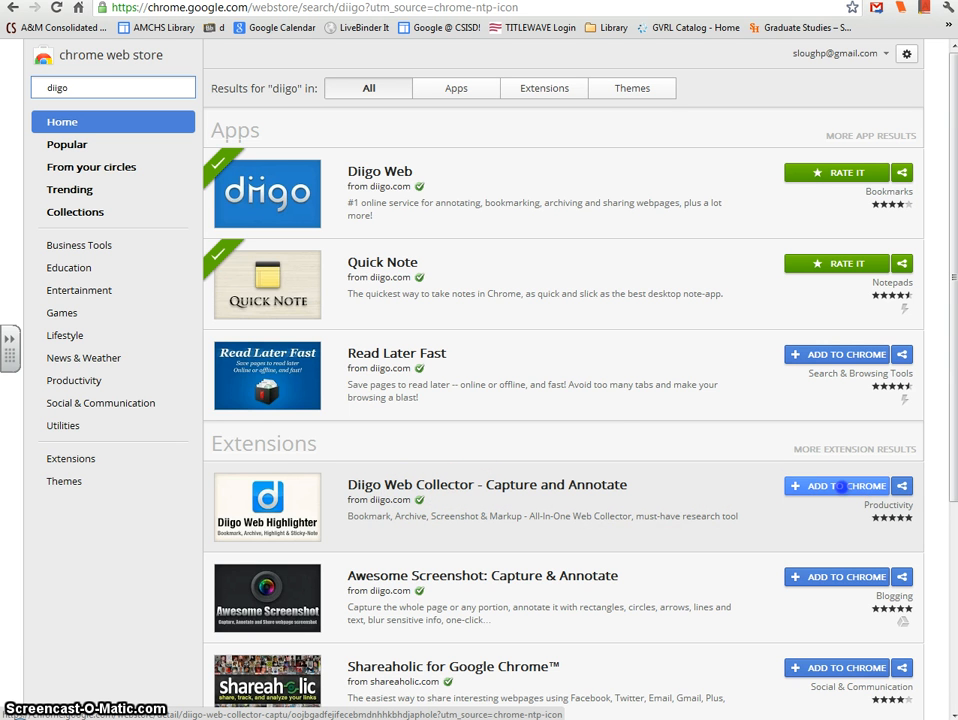
{"action": "left_click", "coordinate": [840, 486]}
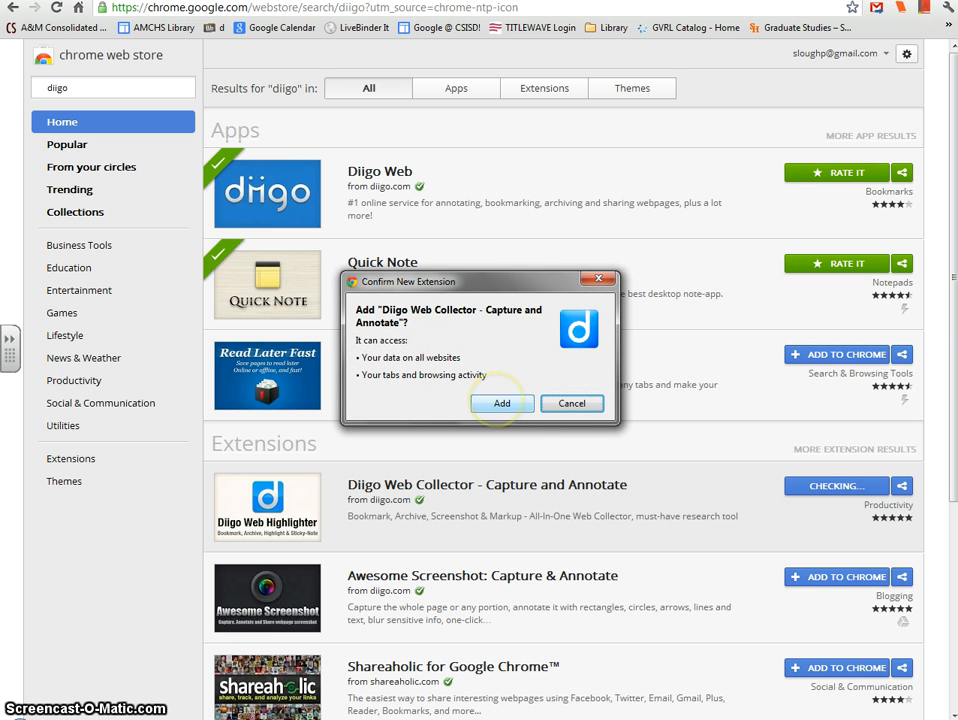
{"action": "left_click", "coordinate": [500, 403]}
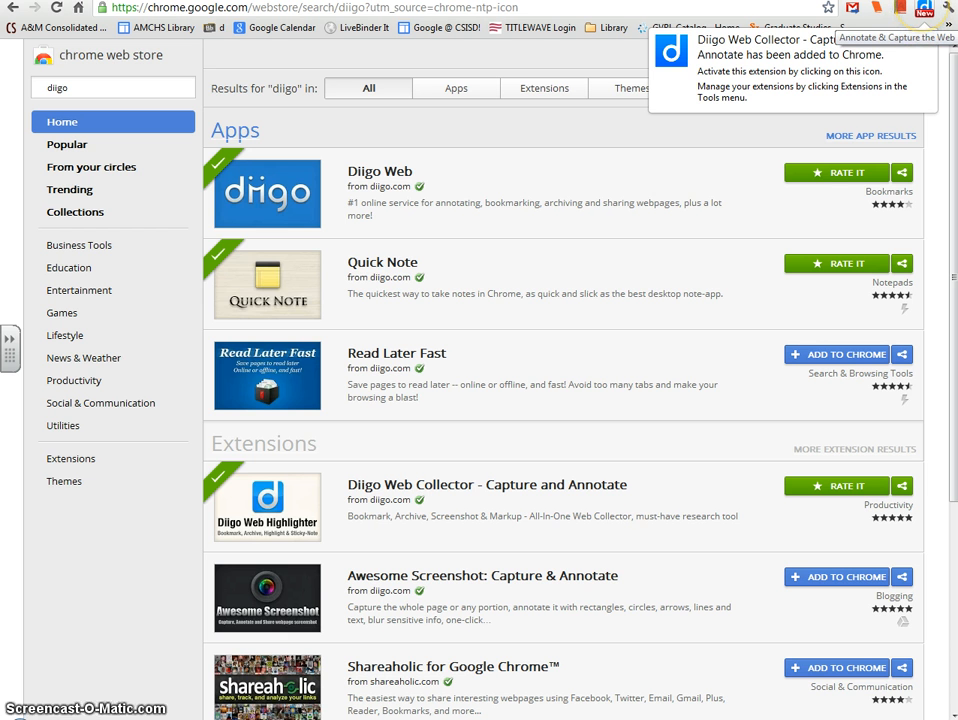
Step: Activate the new Diigo extension and look over its available commands on the What's new page
{"action": "left_click", "coordinate": [923, 9]}
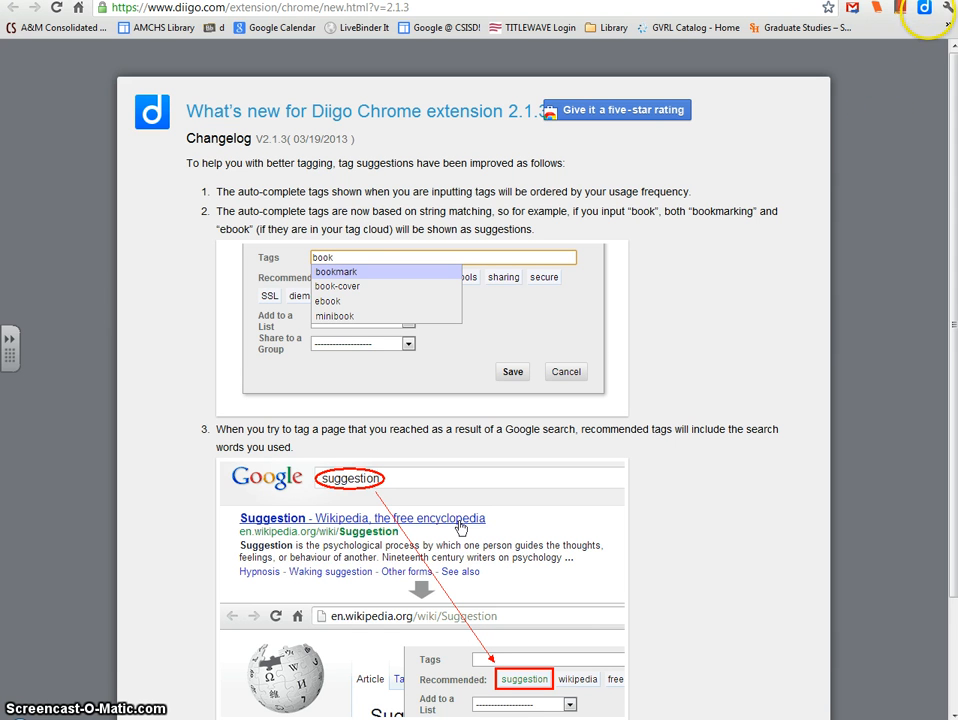
{"action": "left_click", "coordinate": [925, 9]}
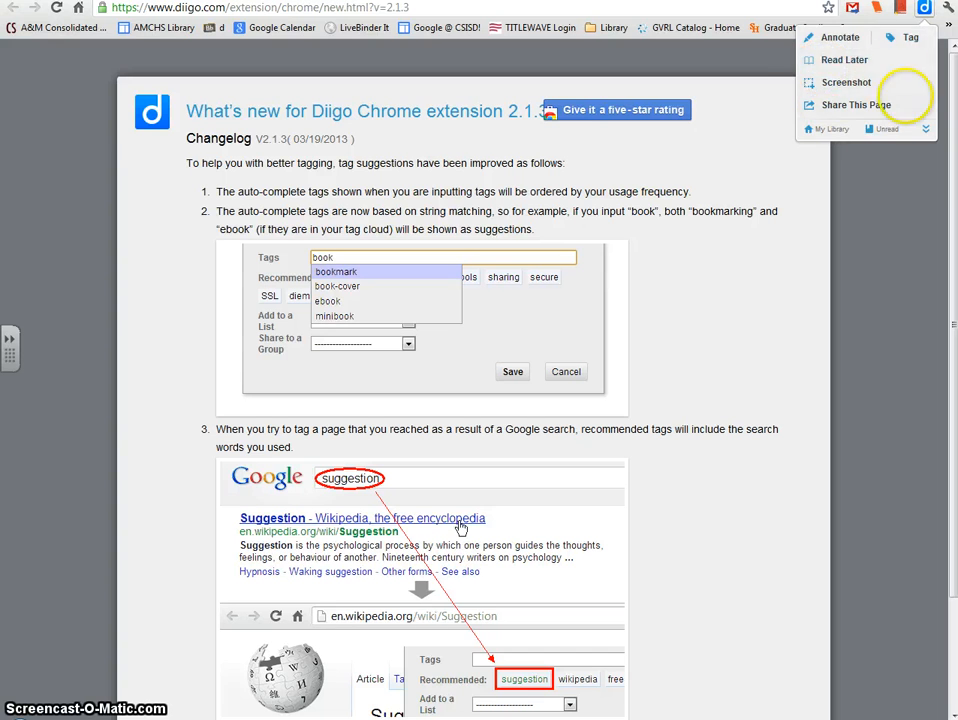
{"action": "left_click", "coordinate": [872, 197]}
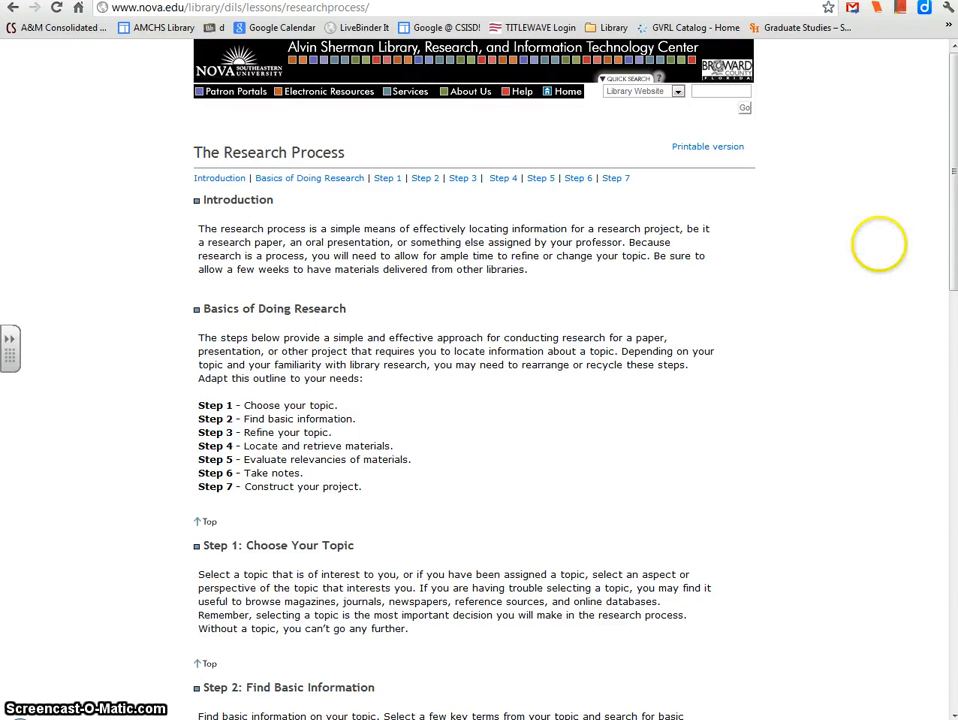
Step: Try to tag the open Research Process page with the Diigo extension
{"action": "scroll", "coordinate": [831, 238], "scroll_direction": "down", "scroll_amount": 5}
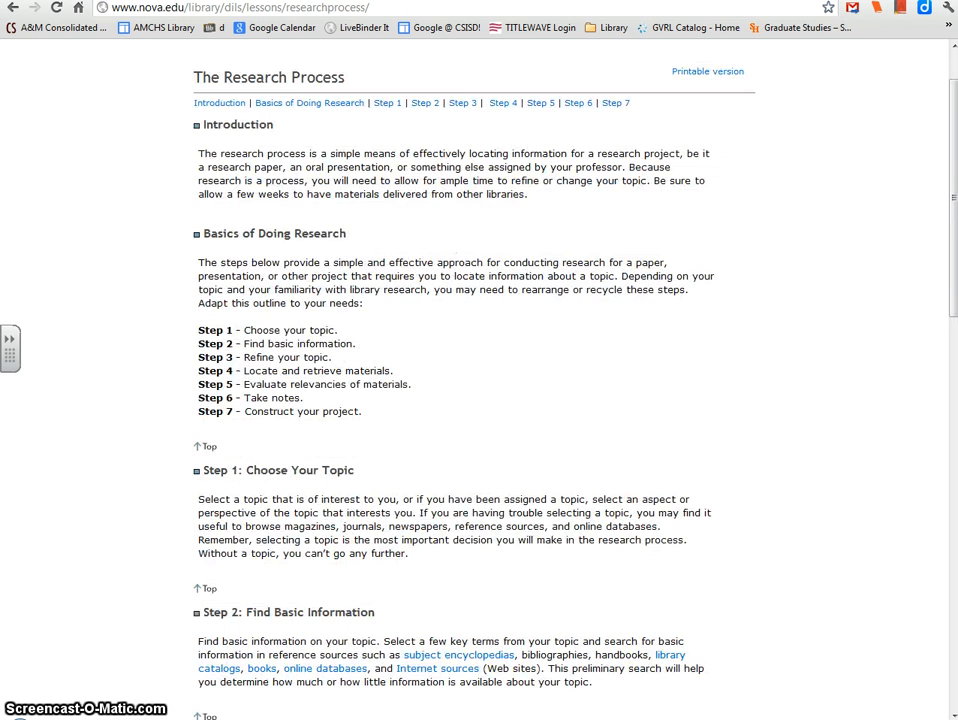
{"action": "scroll", "coordinate": [941, 342], "scroll_direction": "down", "scroll_amount": 3}
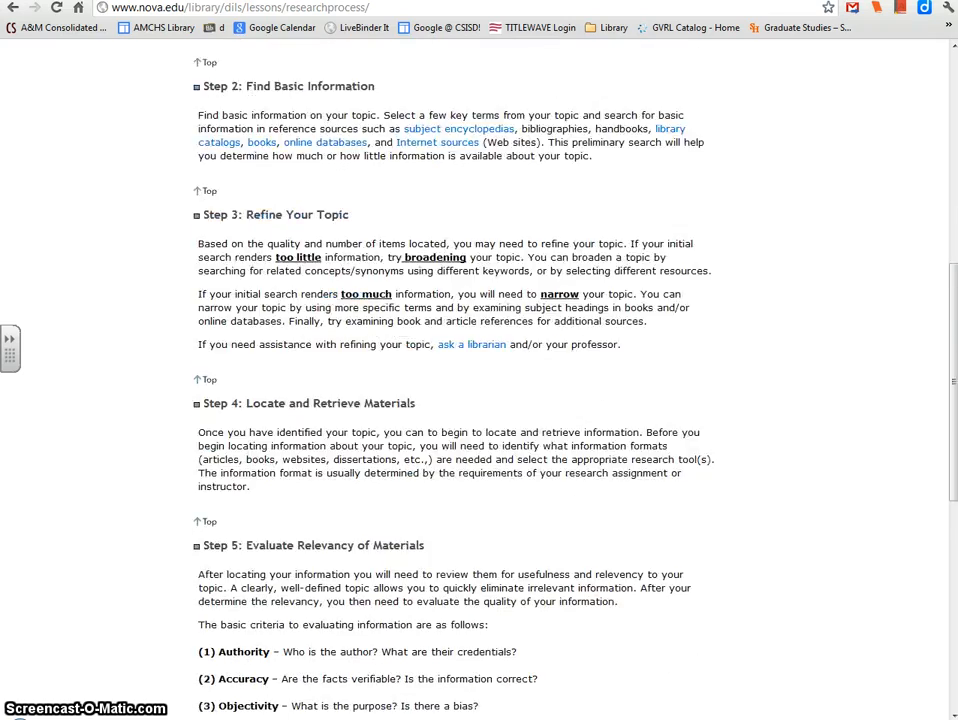
{"action": "left_click_drag", "start_coordinate": [950, 348], "coordinate": [936, 264]}
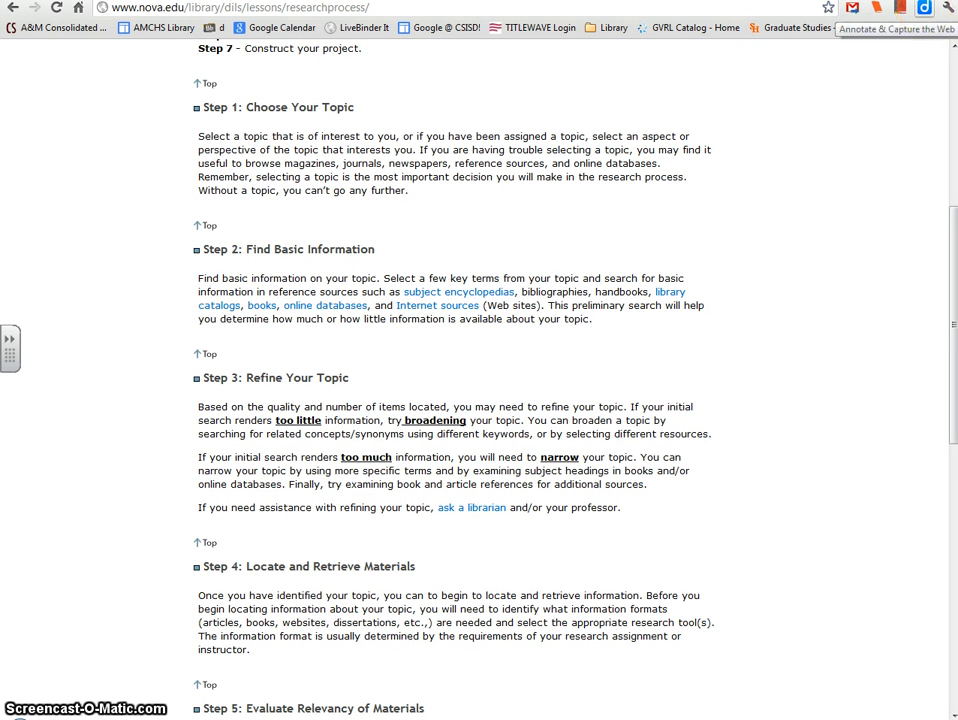
{"action": "left_click", "coordinate": [924, 8]}
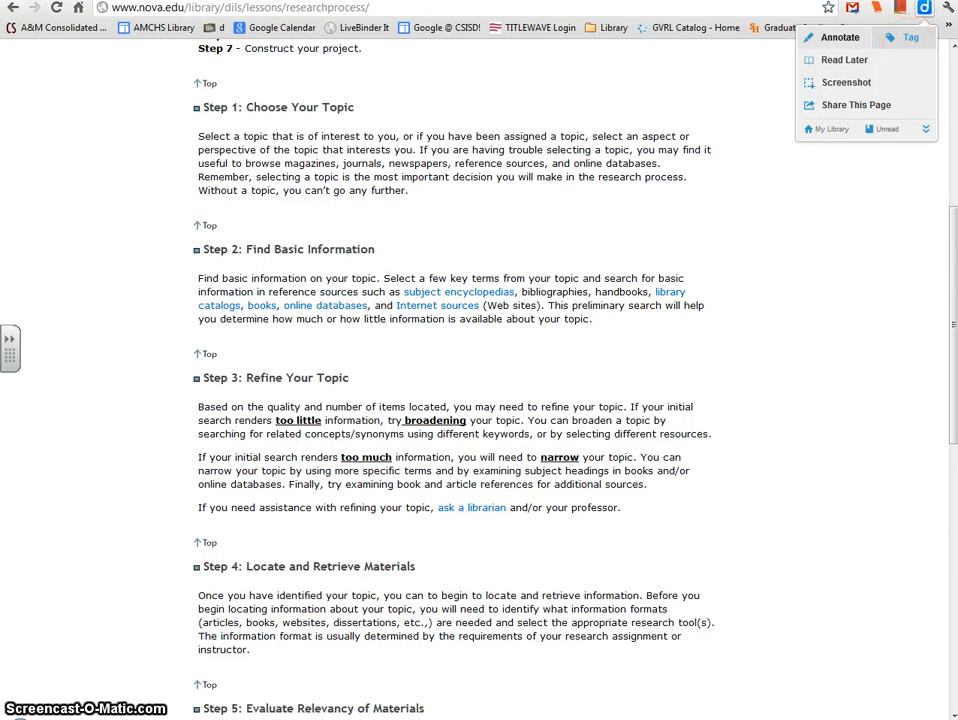
{"action": "left_click", "coordinate": [908, 38]}
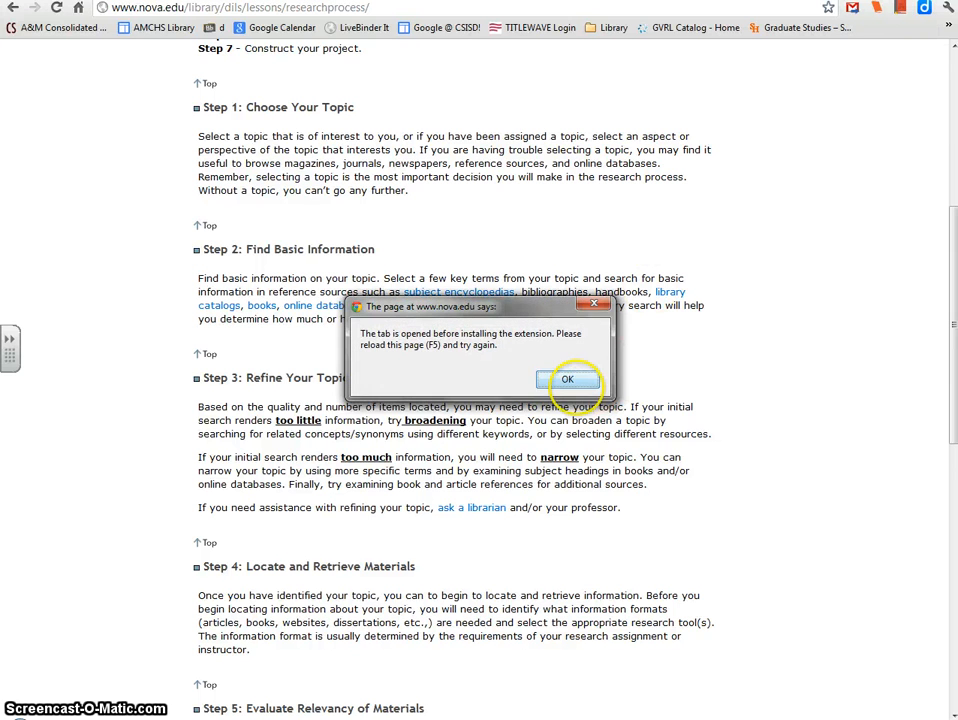
{"action": "left_click", "coordinate": [567, 380]}
{"action": "left_click", "coordinate": [924, 8]}
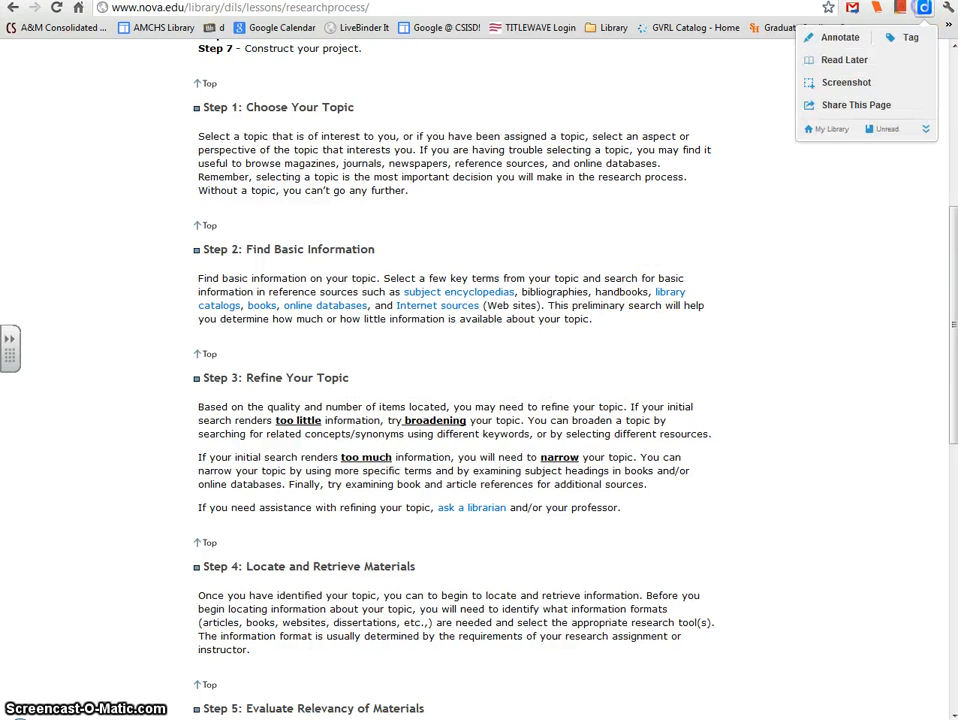
{"action": "left_click", "coordinate": [909, 38]}
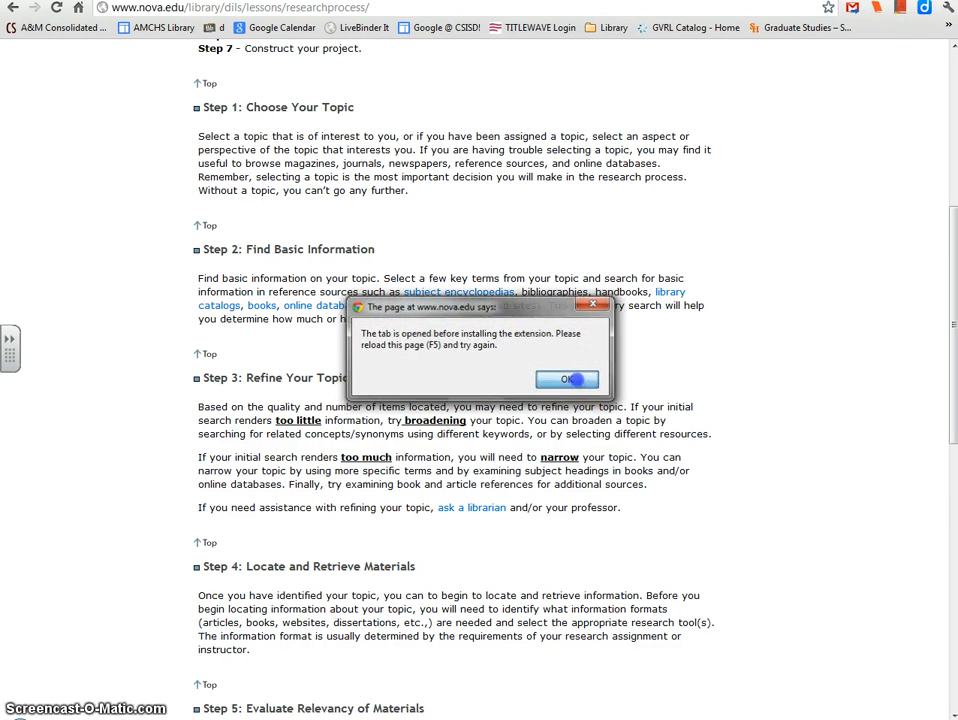
{"action": "left_click", "coordinate": [567, 380]}
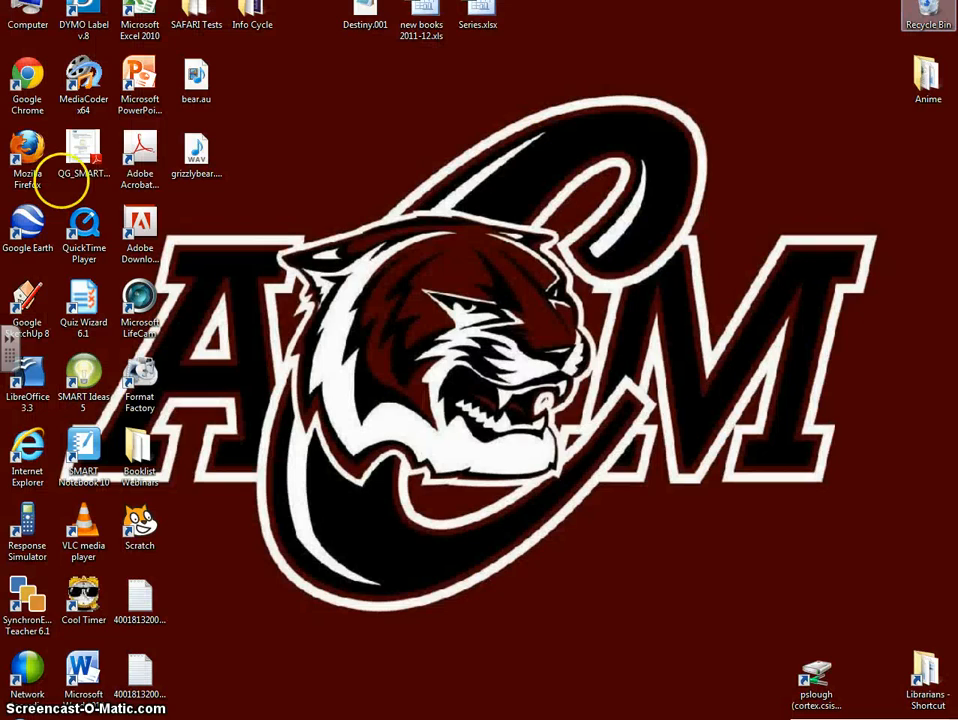
Step: Relaunch Google Chrome and check Diigo's Save Bookmark form on the go.csisd.org home page, closing it without saving
{"action": "double_click", "coordinate": [24, 72]}
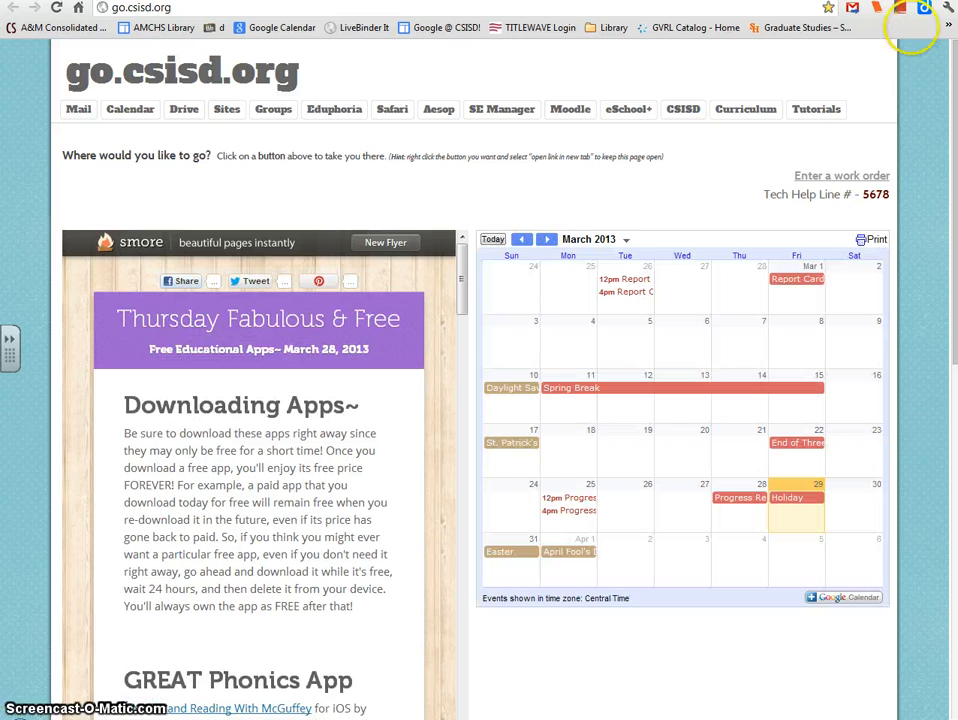
{"action": "left_click", "coordinate": [924, 8]}
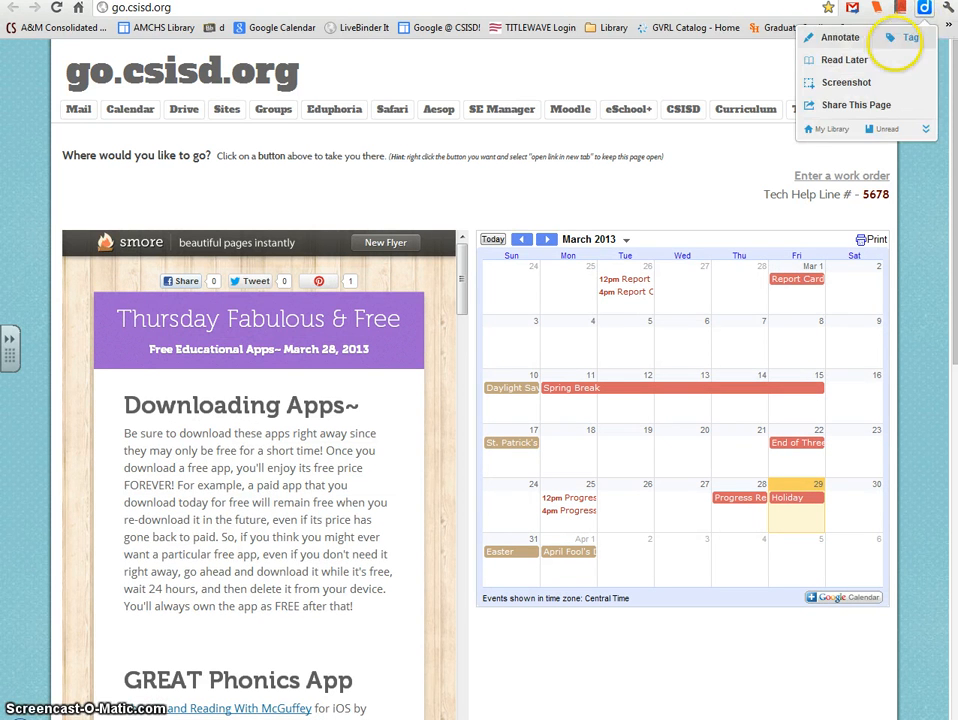
{"action": "left_click", "coordinate": [912, 37]}
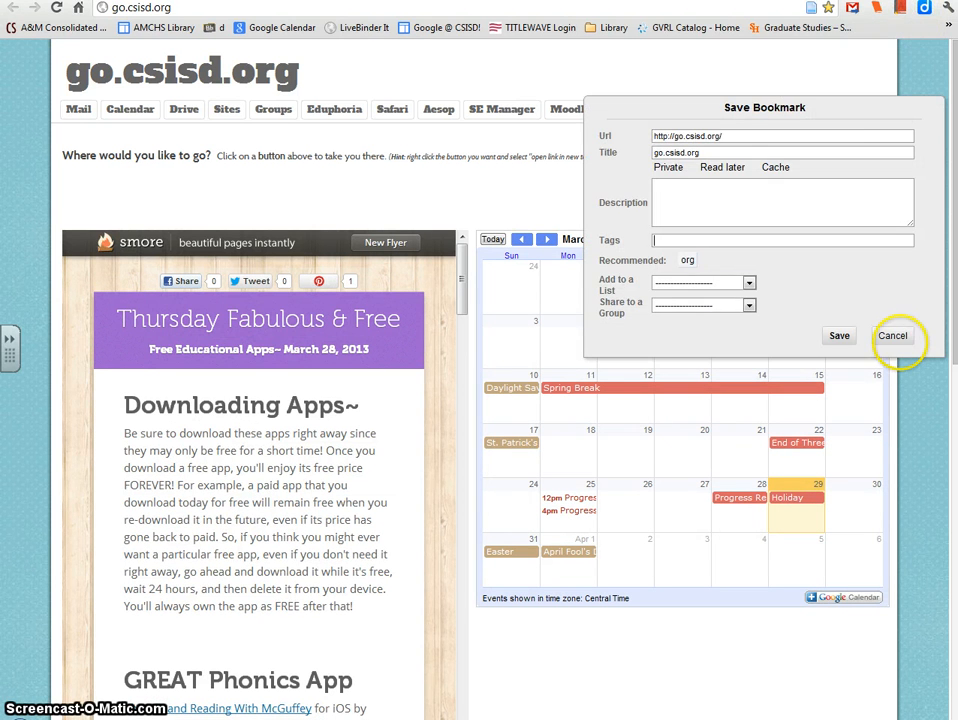
{"action": "left_click", "coordinate": [895, 338]}
Step: Search the web for "research process" and open the Nova Southeastern University result, The Research Process
{"action": "left_click", "coordinate": [195, 8]}
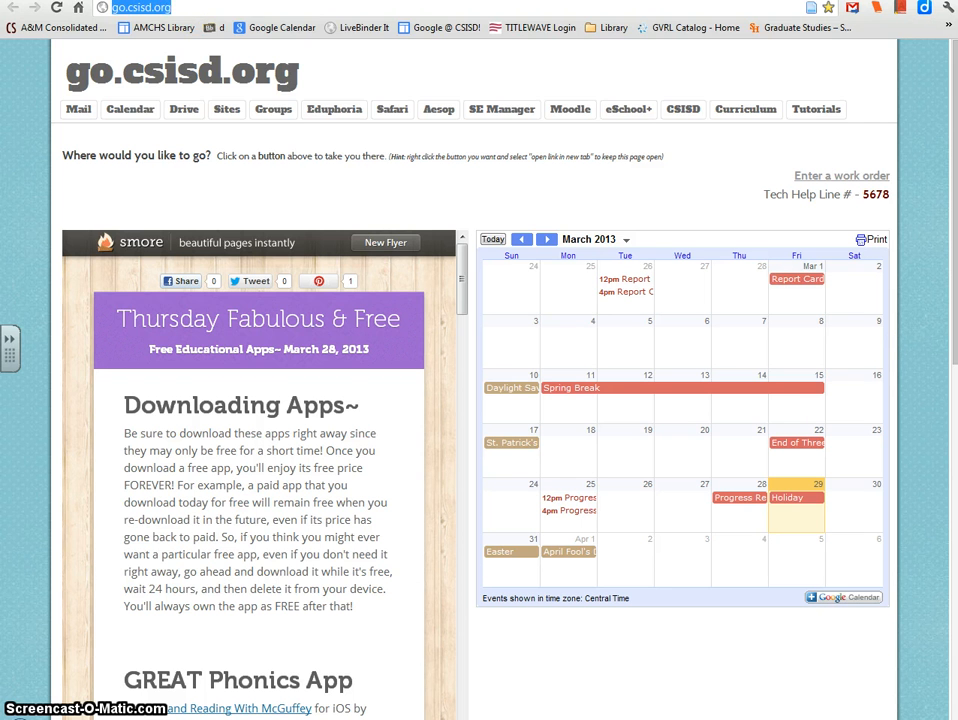
{"action": "type", "text": "research process"}
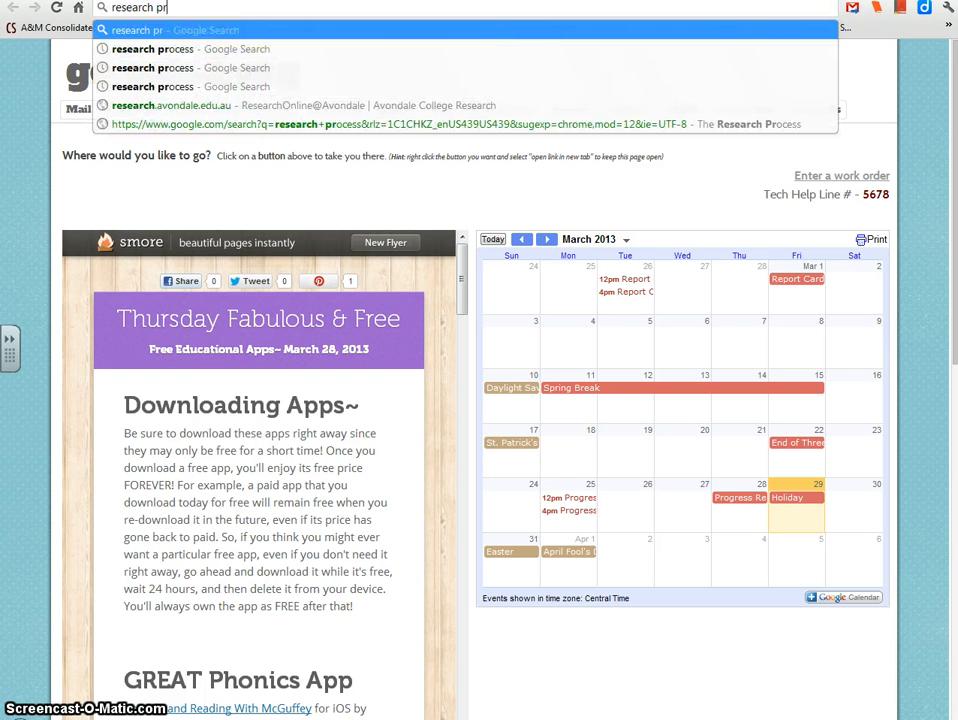
{"action": "key", "text": "Return"}
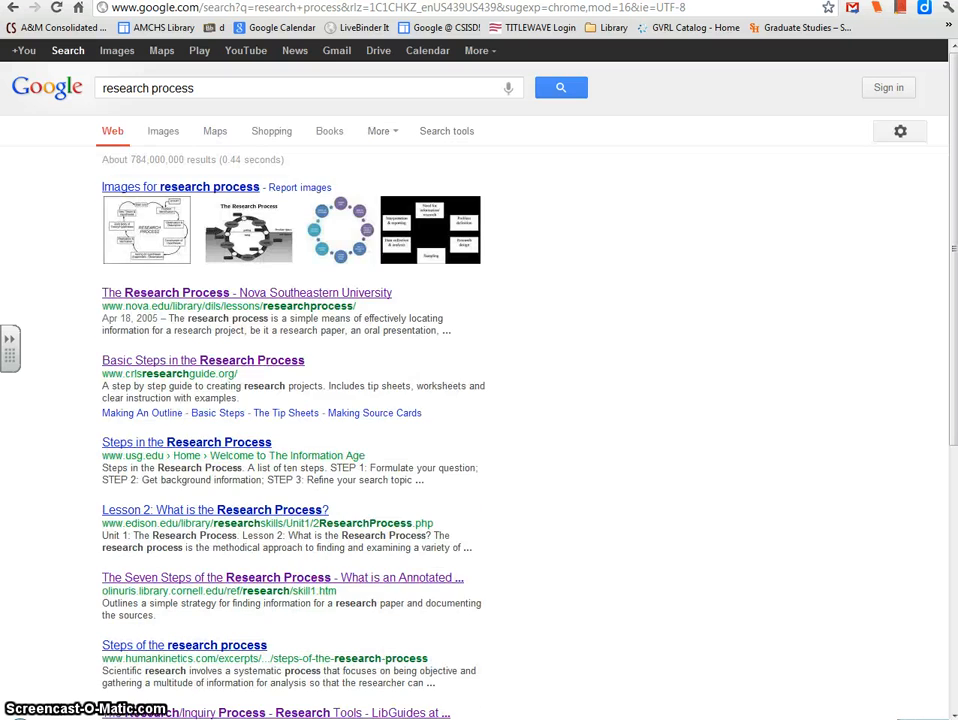
{"action": "left_click", "coordinate": [130, 333]}
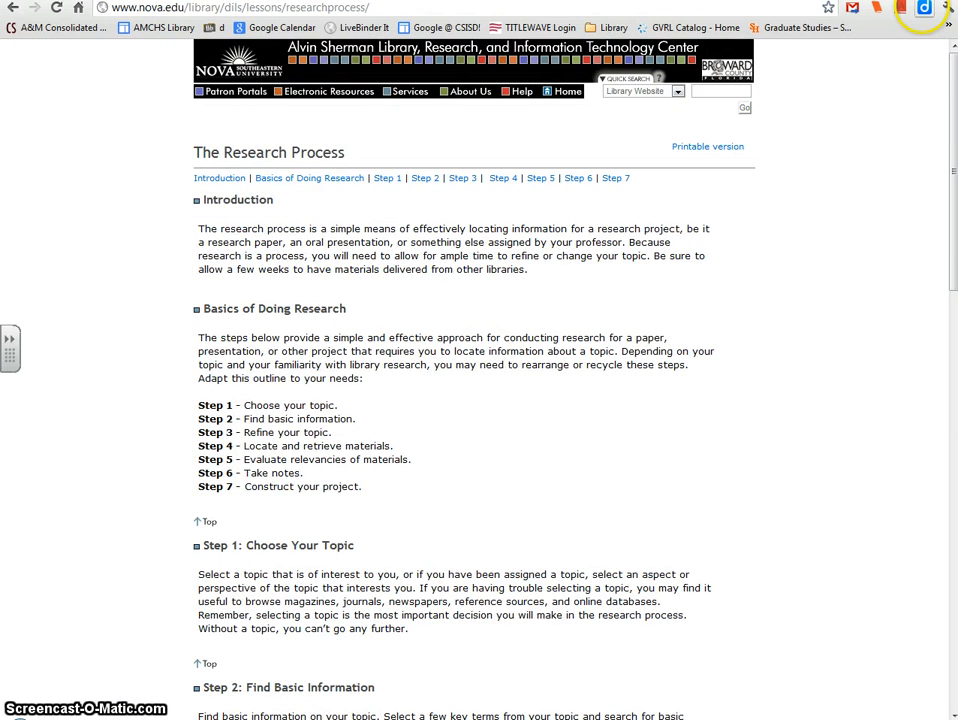
Step: Start a Diigo bookmark for the Research Process page with the tags "information fluency" (in quotation marks) and the recommended research
{"action": "left_click", "coordinate": [924, 8]}
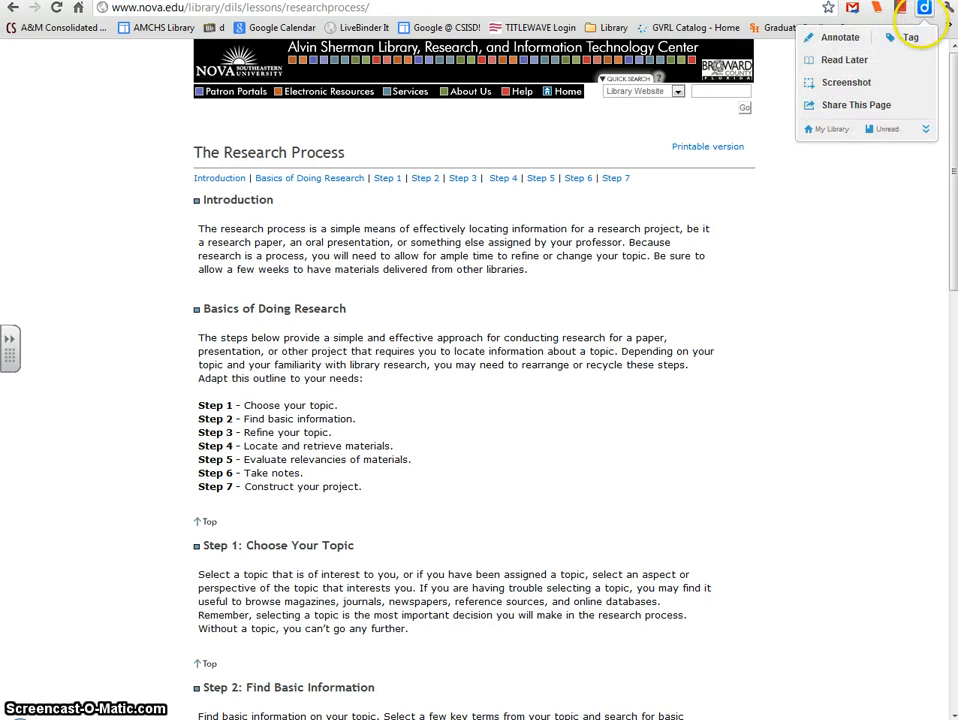
{"action": "left_click", "coordinate": [912, 37]}
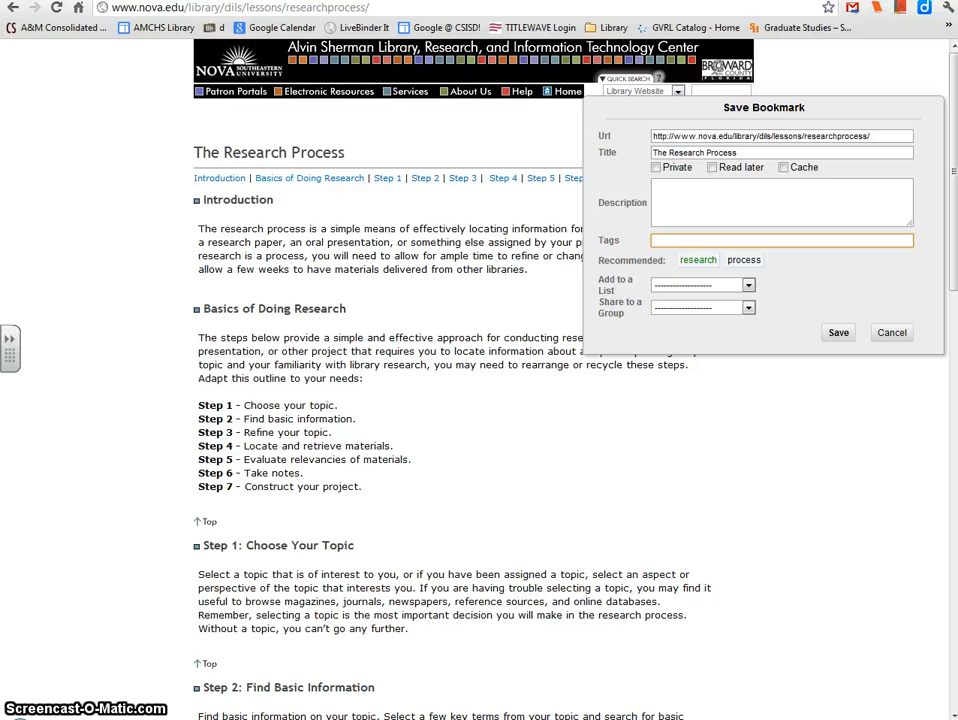
{"action": "left_click", "coordinate": [691, 192]}
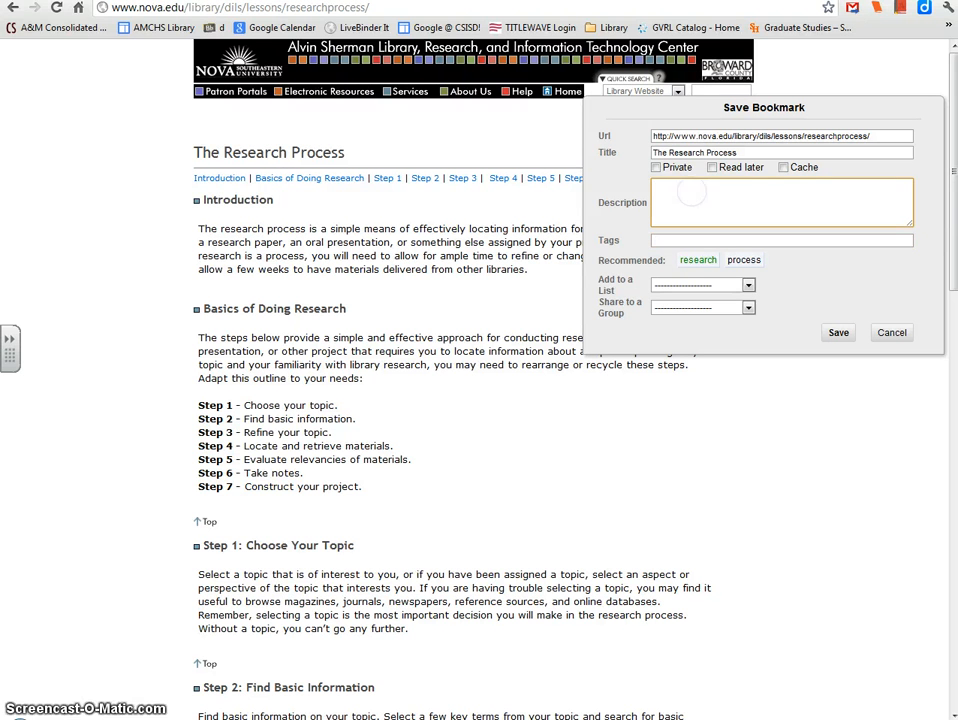
{"action": "left_click", "coordinate": [672, 239]}
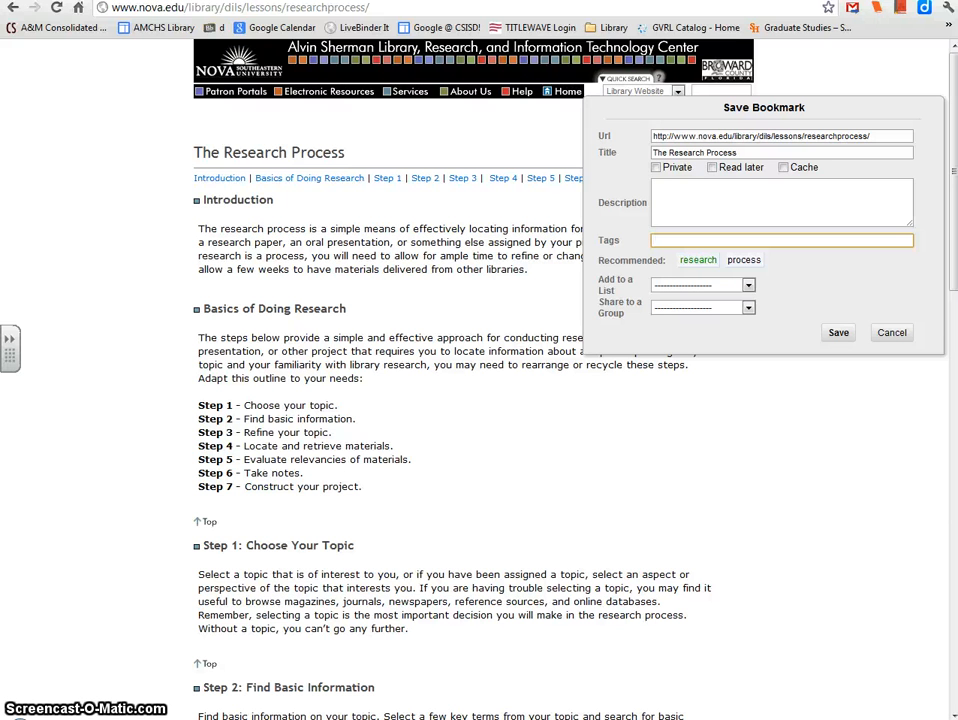
{"action": "type", "text": "informa"}
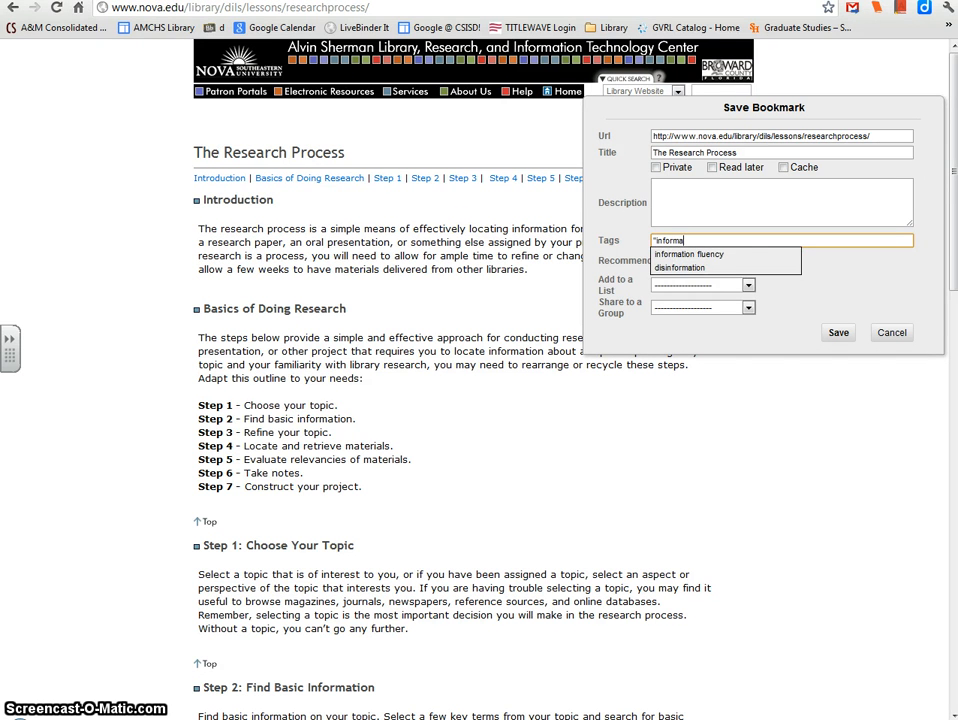
{"action": "type", "text": "tion fluency"}
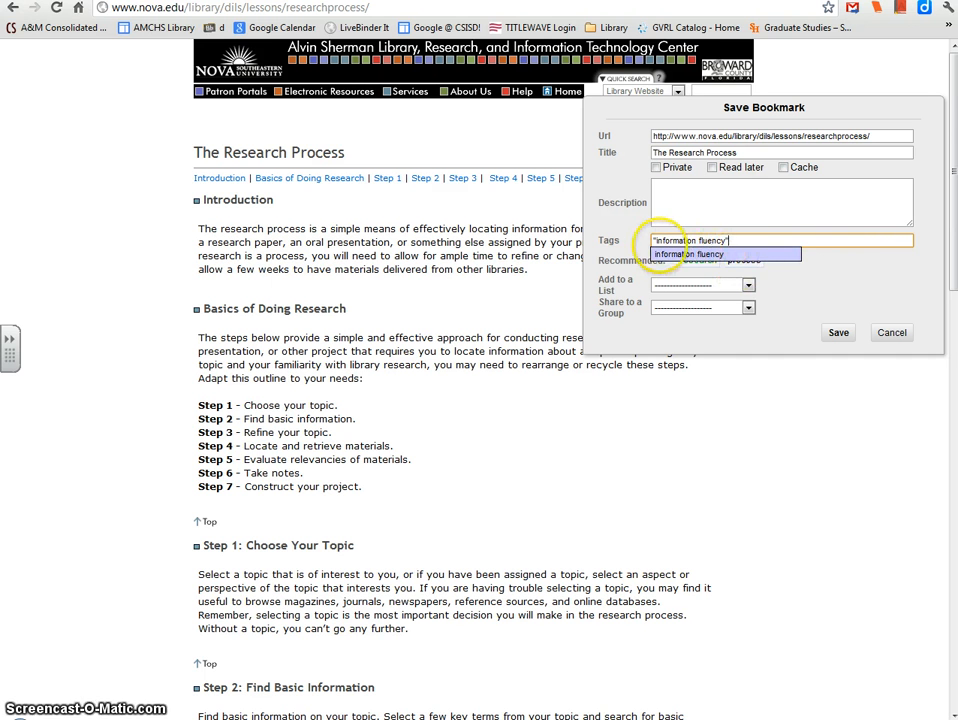
{"action": "left_click", "coordinate": [847, 272]}
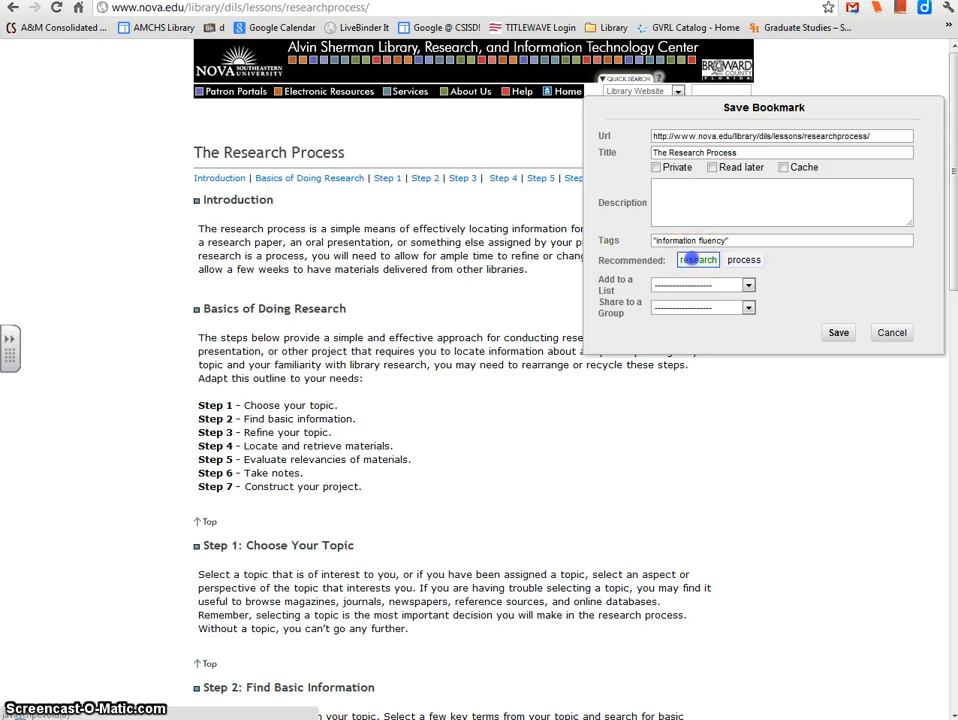
{"action": "left_click", "coordinate": [697, 260]}
{"action": "left_click", "coordinate": [860, 280]}
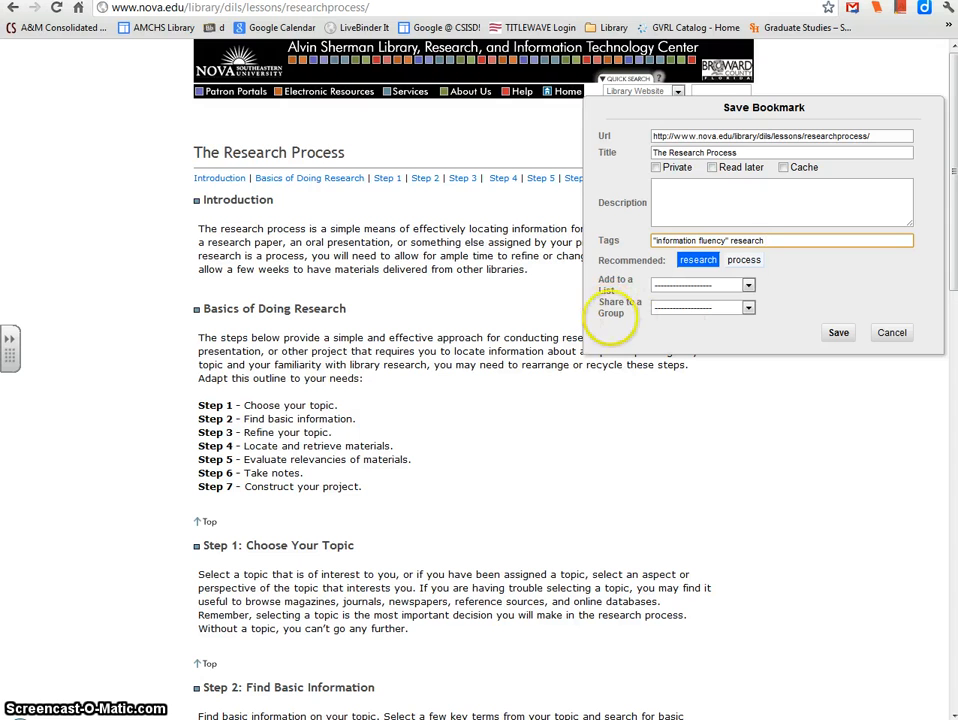
Step: Share the bookmark to the Research Sleuths group and save it
{"action": "left_click", "coordinate": [748, 308]}
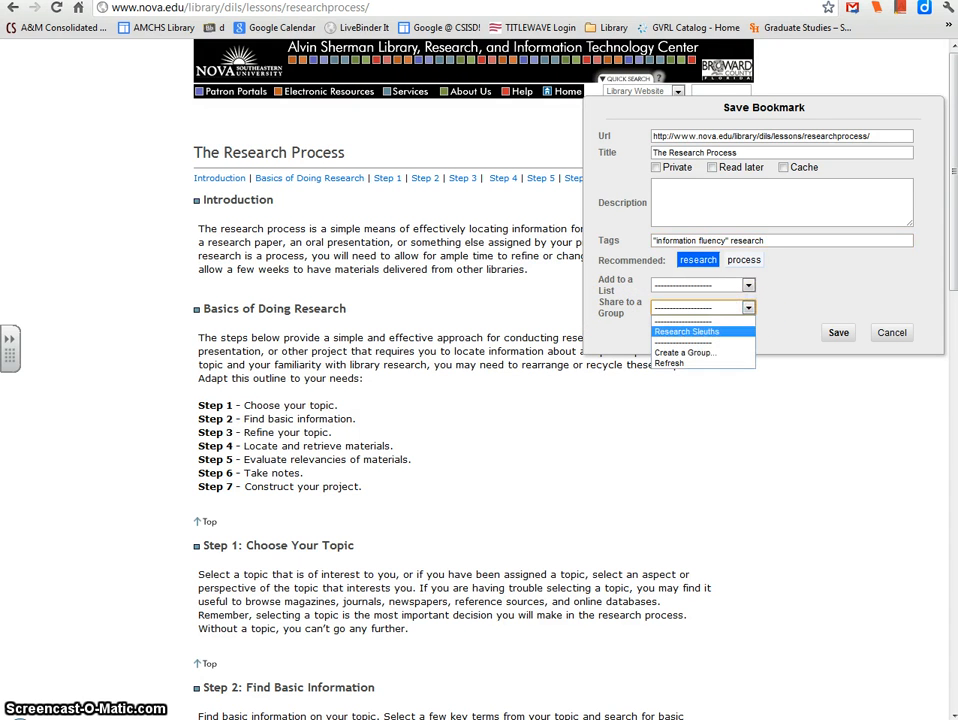
{"action": "left_click", "coordinate": [700, 331]}
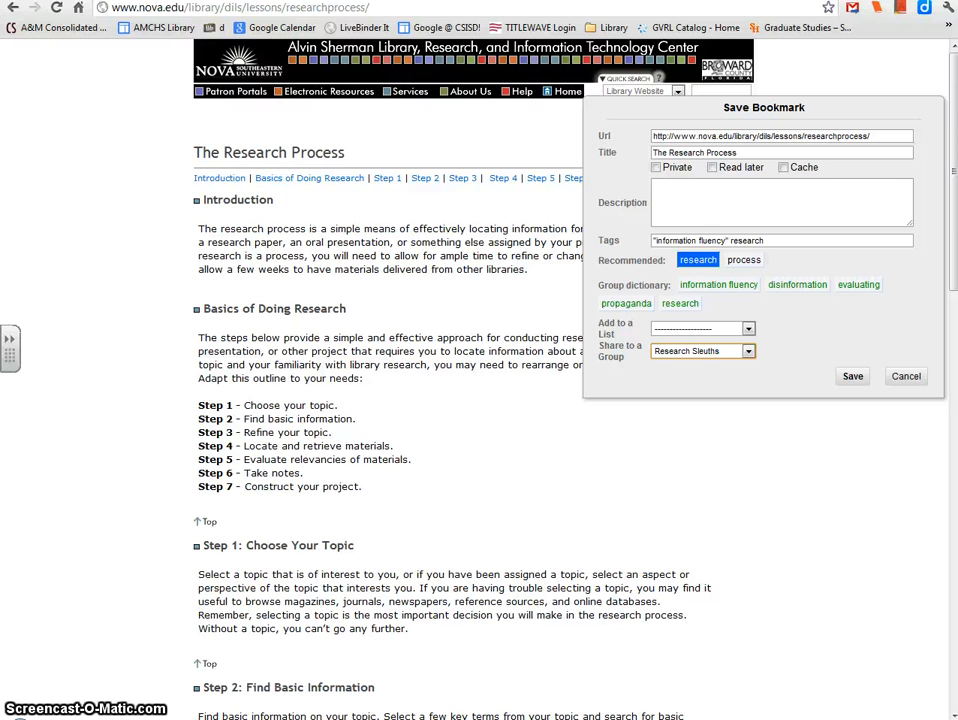
{"action": "left_click", "coordinate": [852, 376]}
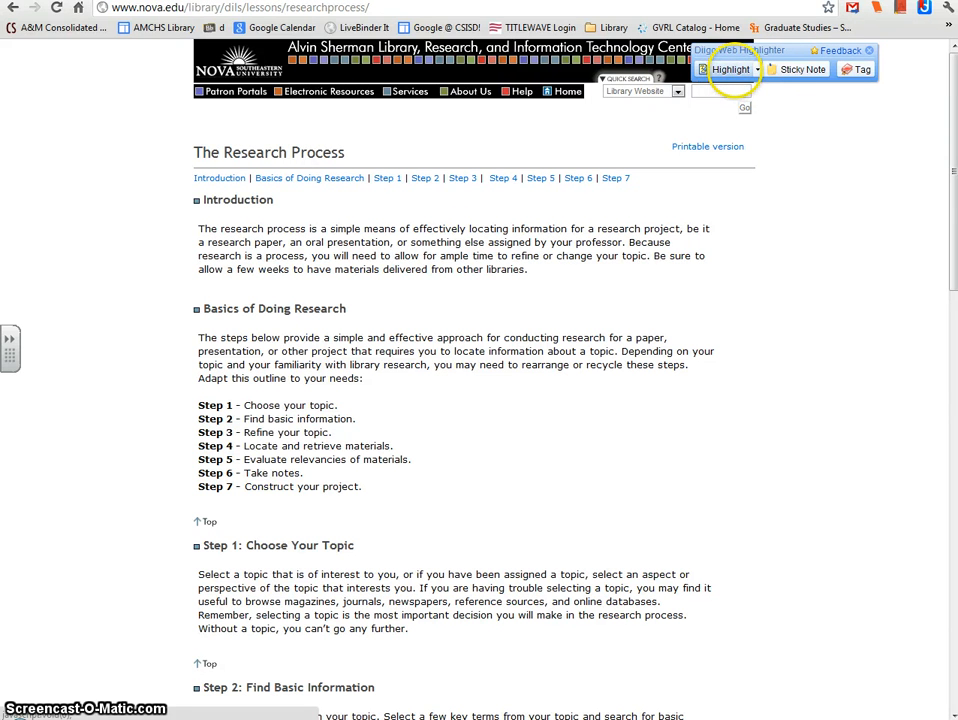
Step: Highlight all the body text under Step 3: Refine Your Topic in yellow with the Diigo Web Highlighter
{"action": "left_click", "coordinate": [757, 69]}
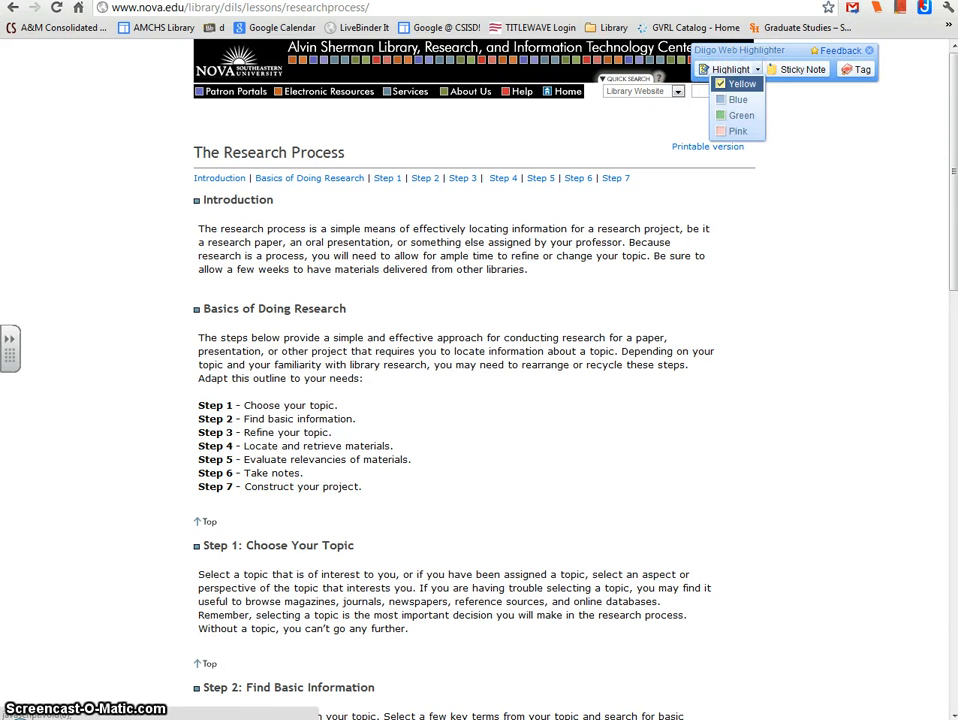
{"action": "left_click", "coordinate": [734, 84]}
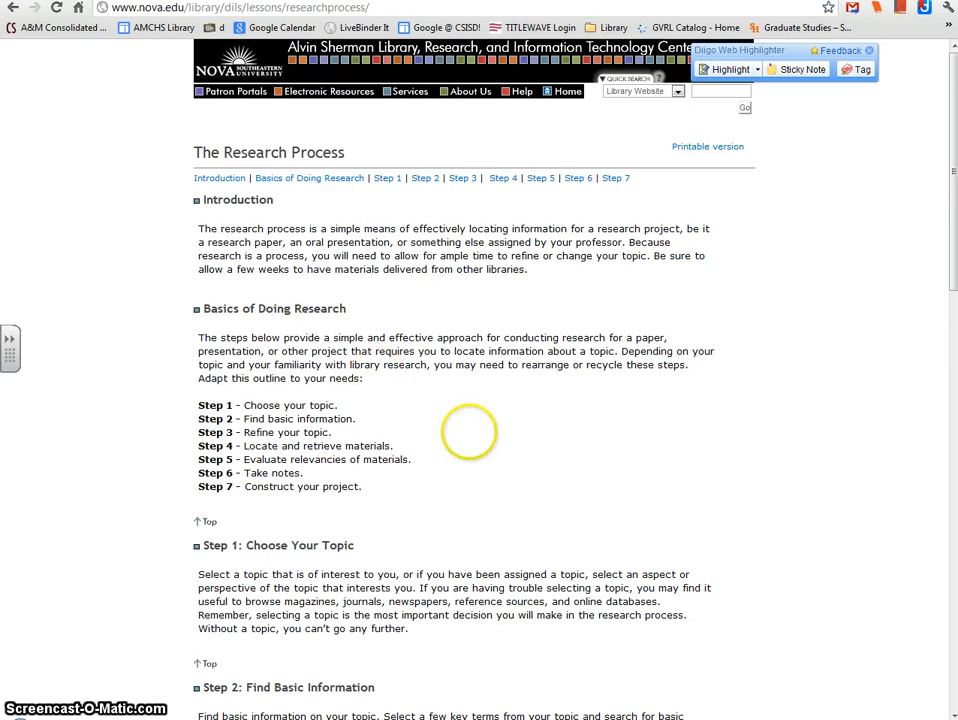
{"action": "scroll", "coordinate": [469, 432], "scroll_direction": "down", "scroll_amount": 4}
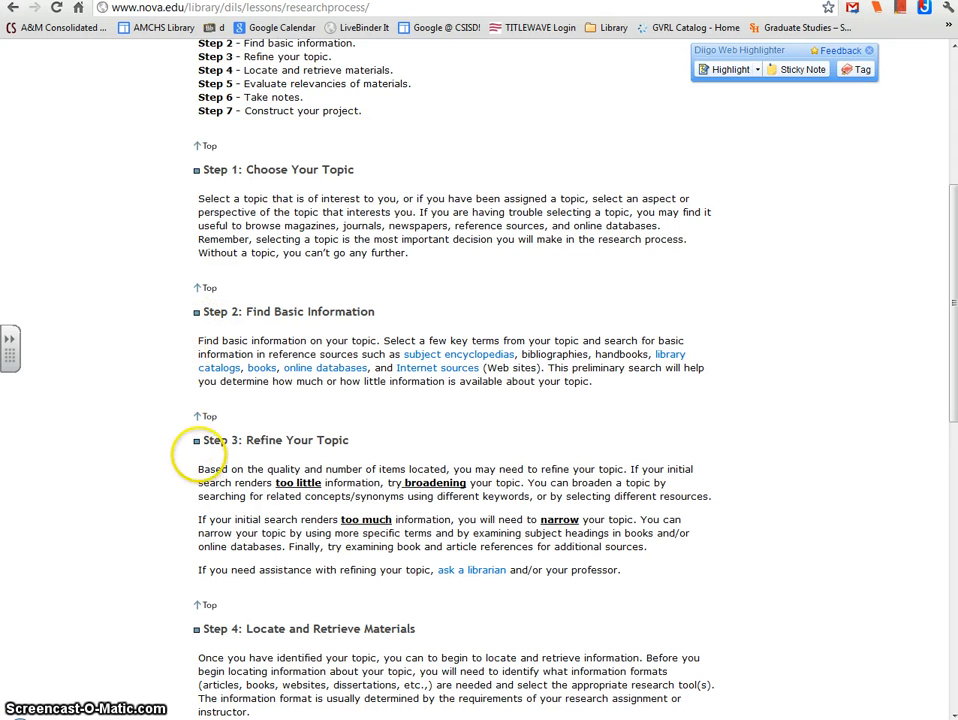
{"action": "left_click_drag", "start_coordinate": [193, 442], "coordinate": [256, 453]}
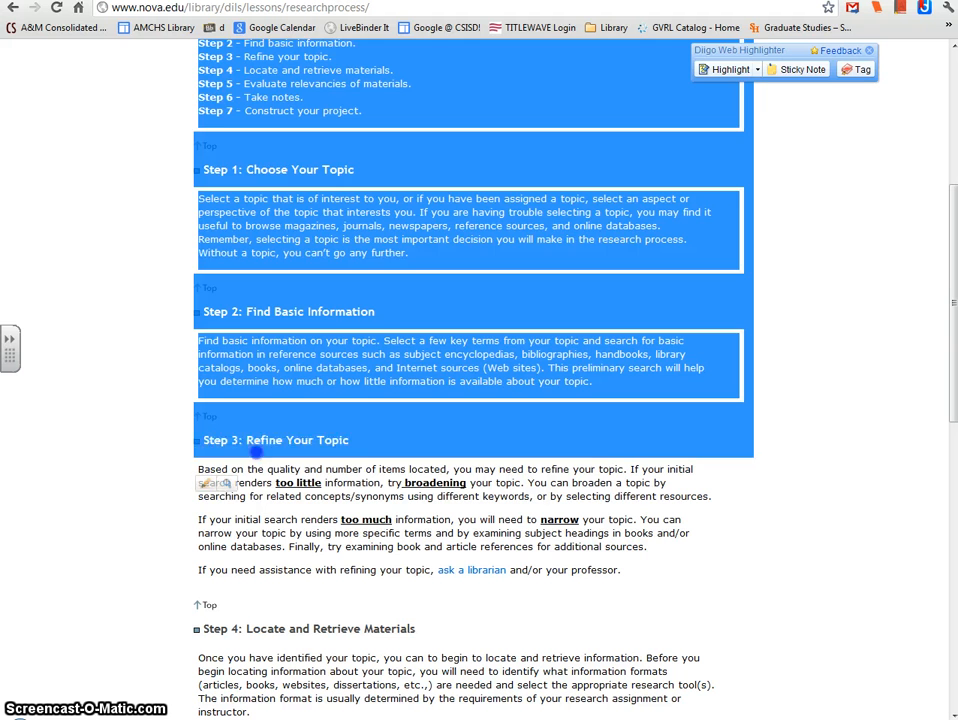
{"action": "left_click", "coordinate": [386, 461]}
{"action": "left_click_drag", "start_coordinate": [198, 470], "coordinate": [638, 587]}
{"action": "left_click", "coordinate": [632, 588]}
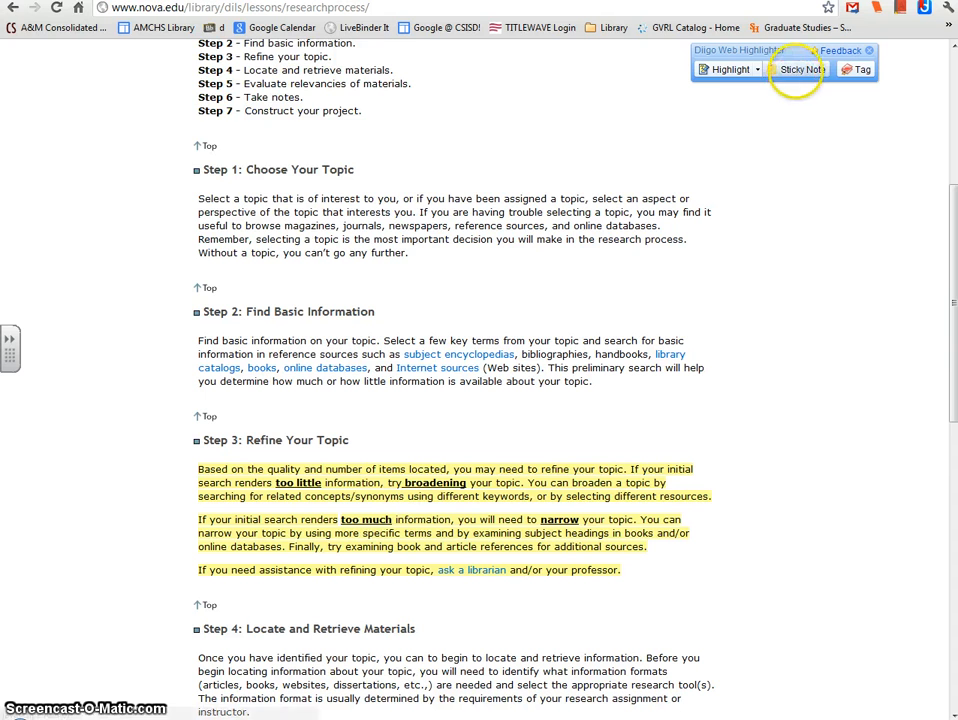
Step: Post the sticky note "This step is where my students have the most trouble." to Research Sleuths and place it beside the highlighted Step 3 text
{"action": "left_click", "coordinate": [800, 70]}
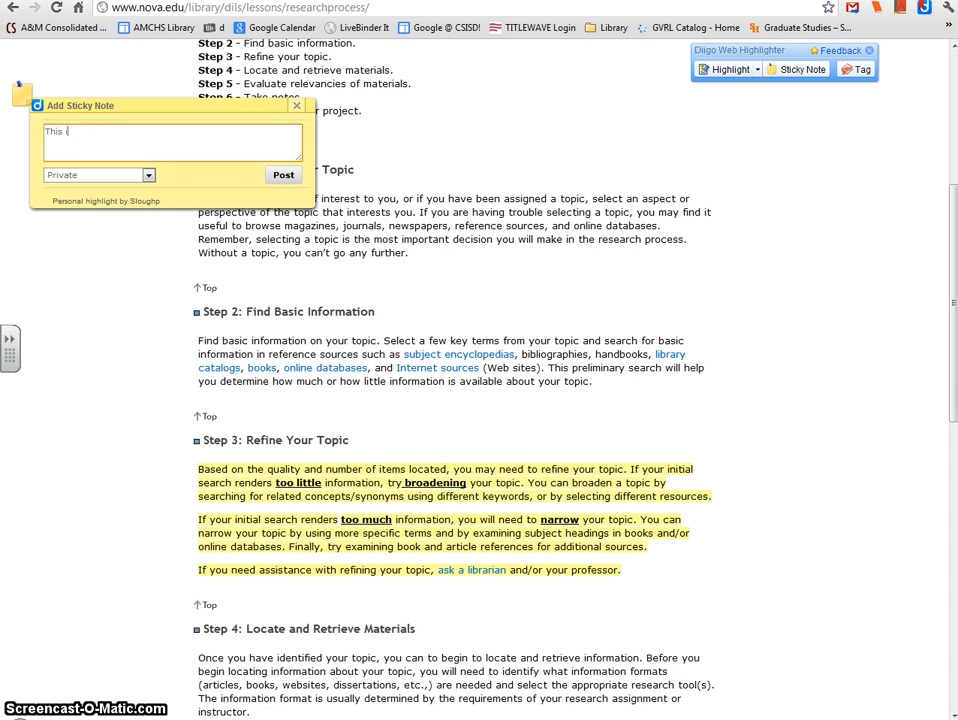
{"action": "type", "text": "This step is where my students have the most tro"}
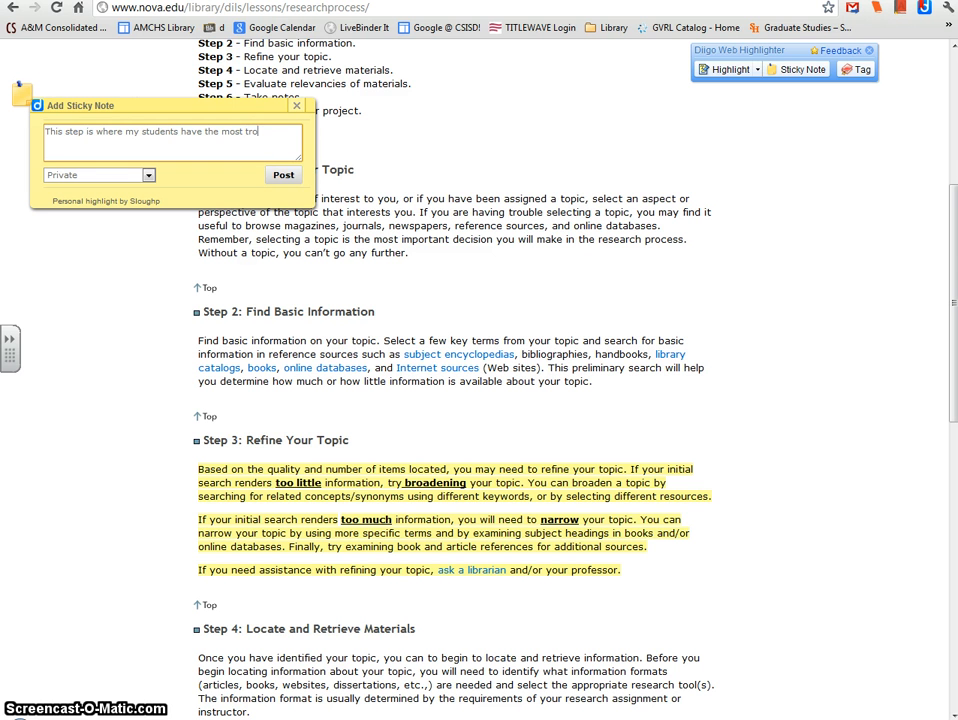
{"action": "type", "text": "uble."}
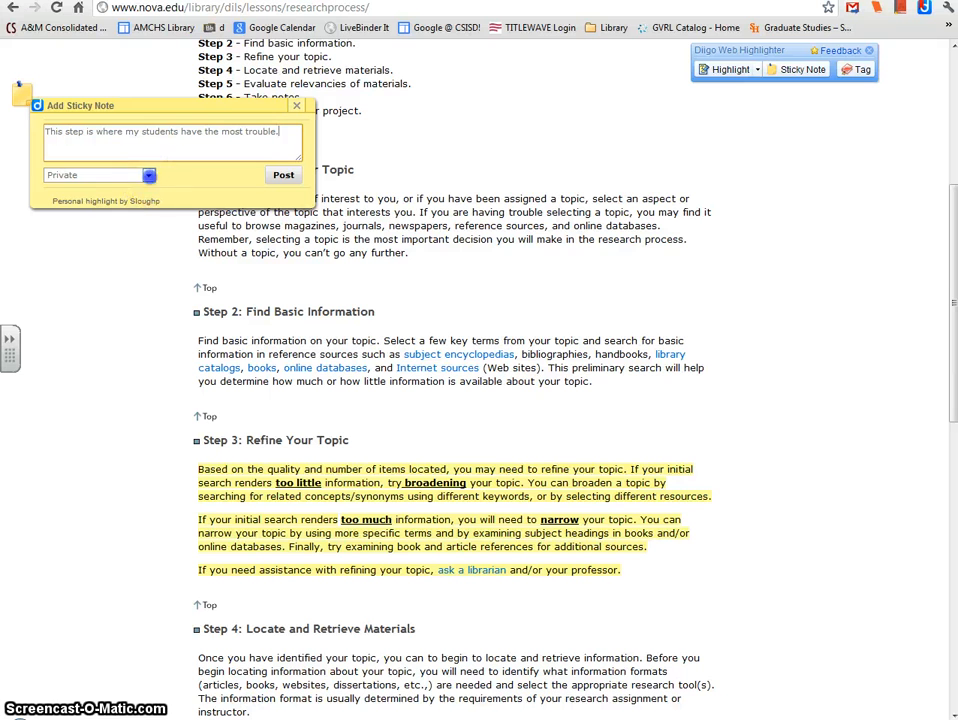
{"action": "left_click", "coordinate": [148, 175]}
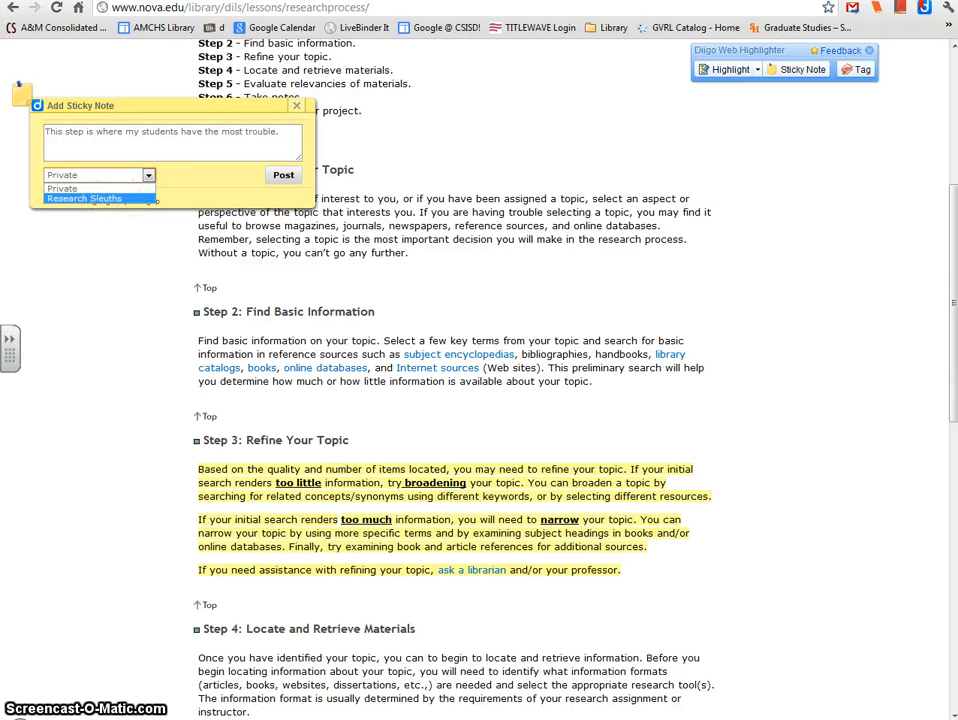
{"action": "left_click", "coordinate": [84, 198]}
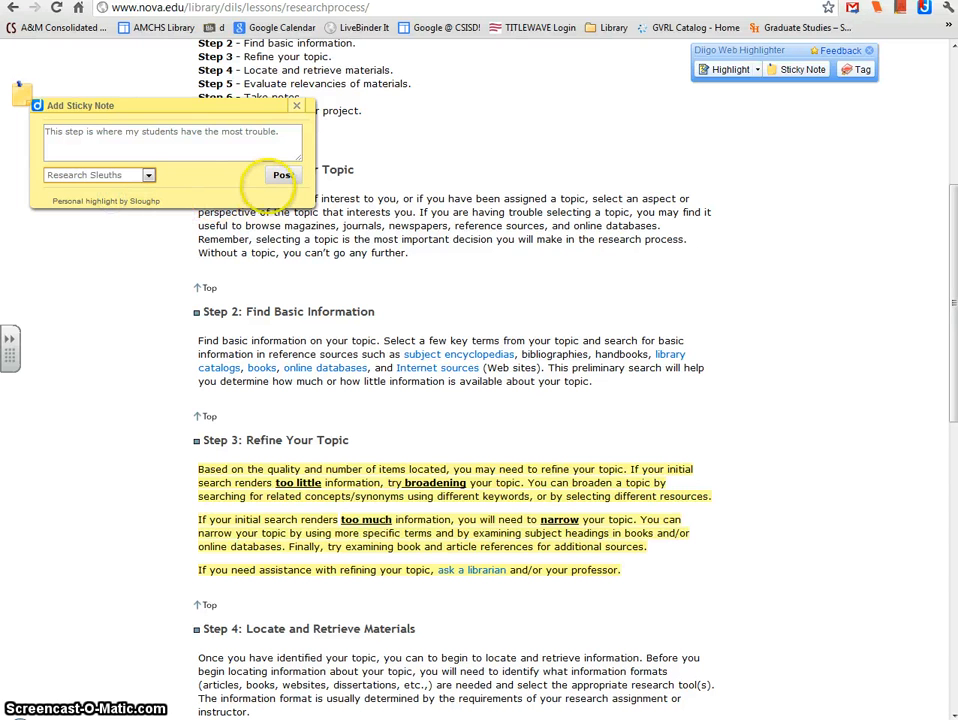
{"action": "left_click", "coordinate": [281, 173]}
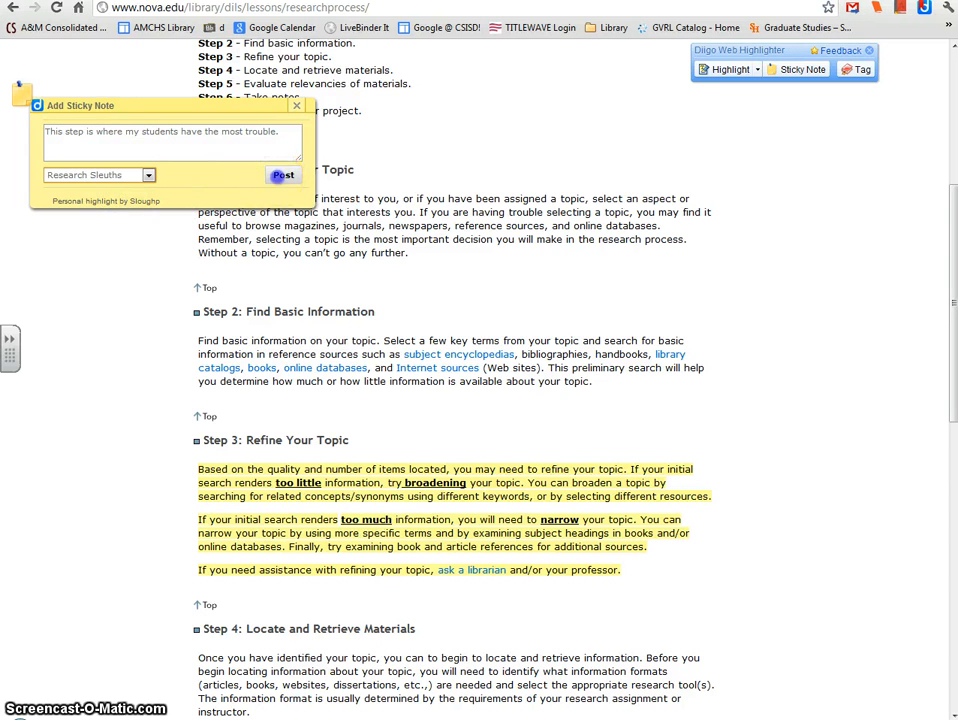
{"action": "left_click_drag", "start_coordinate": [22, 93], "coordinate": [749, 481]}
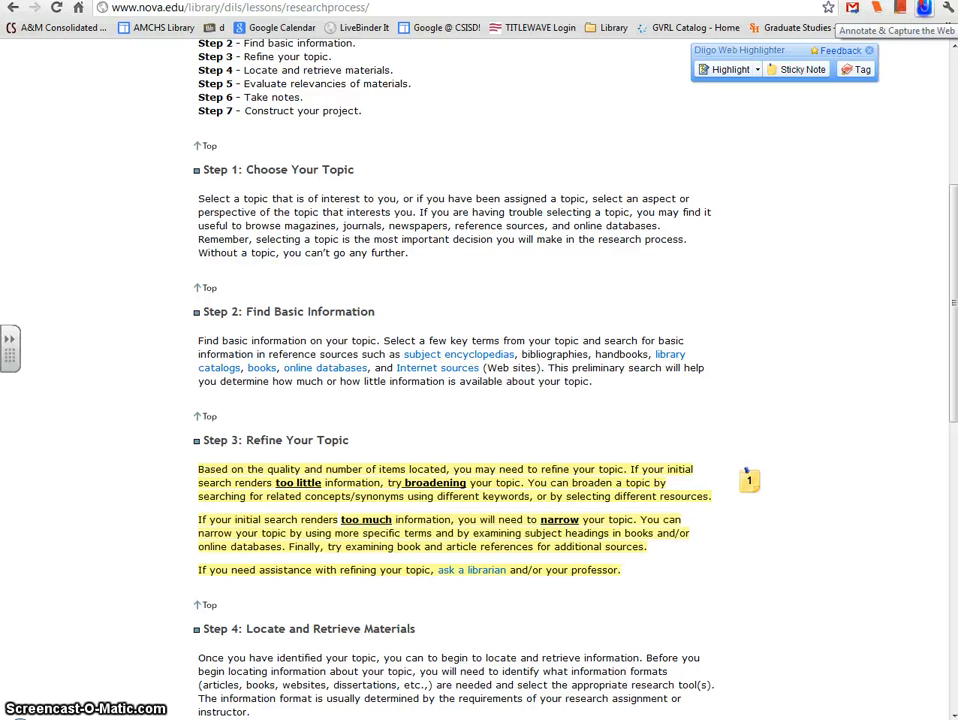
Step: Open My Library from the Diigo extension and show its items in the Advanced view
{"action": "left_click", "coordinate": [924, 8]}
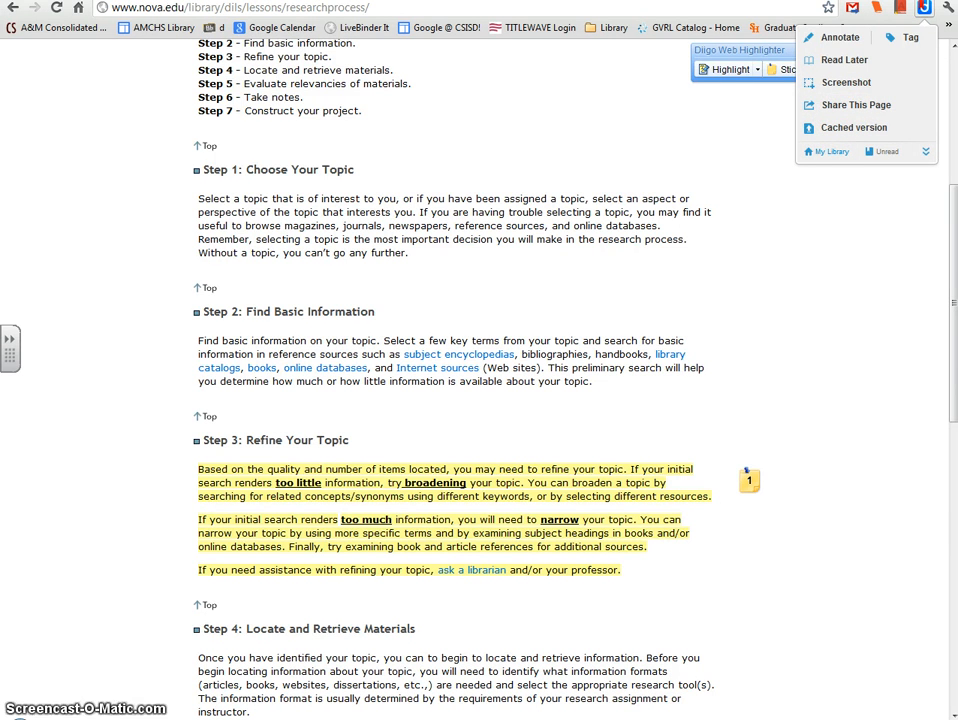
{"action": "left_click", "coordinate": [828, 151]}
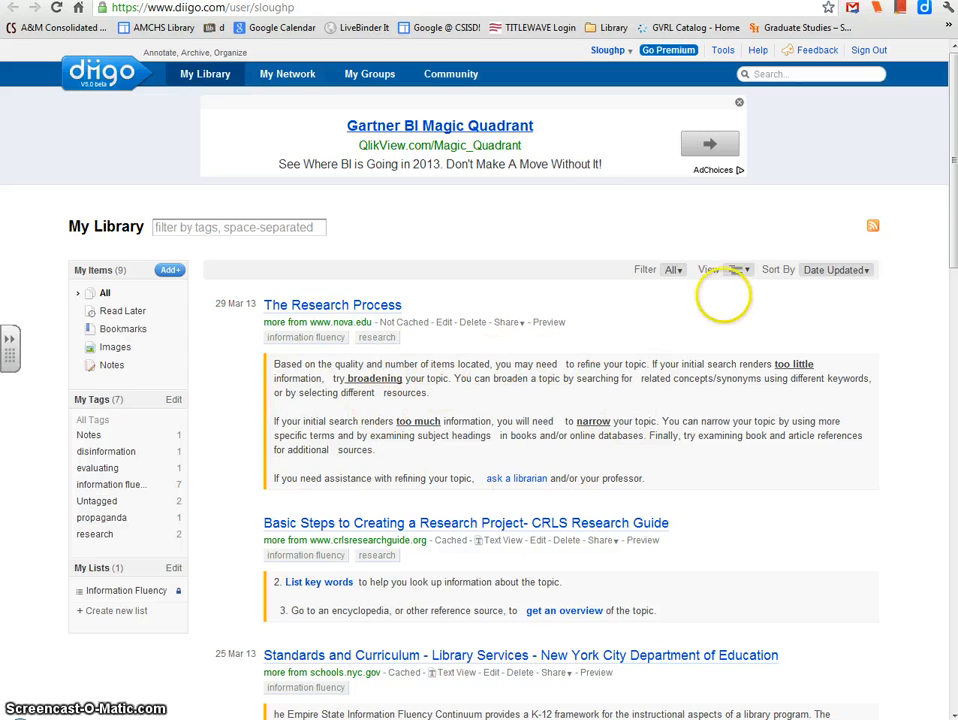
{"action": "left_click", "coordinate": [739, 269]}
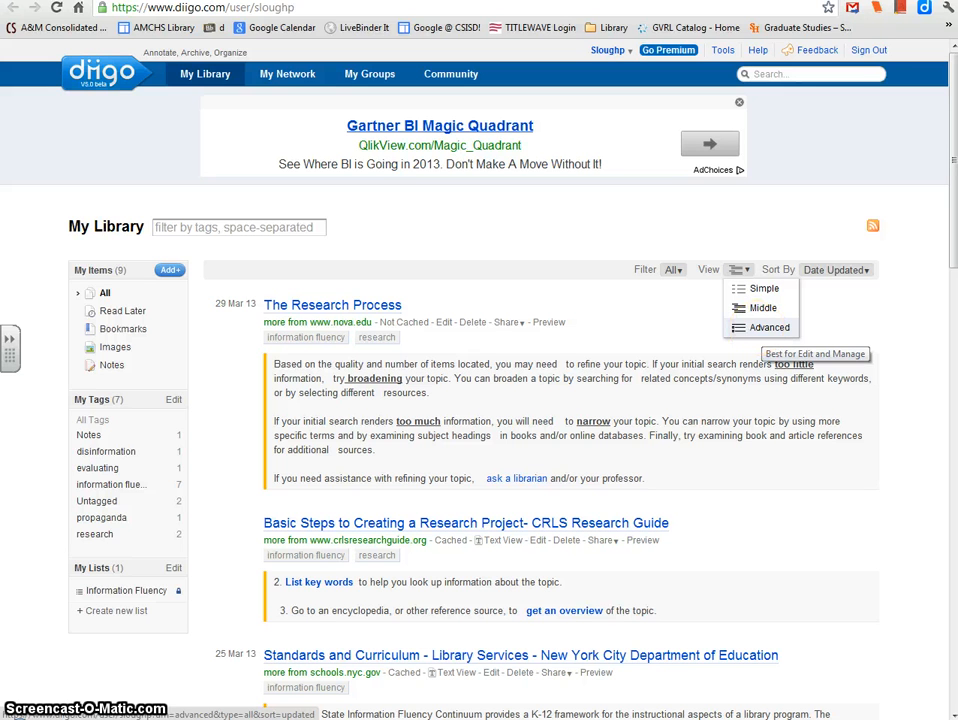
{"action": "left_click", "coordinate": [757, 328]}
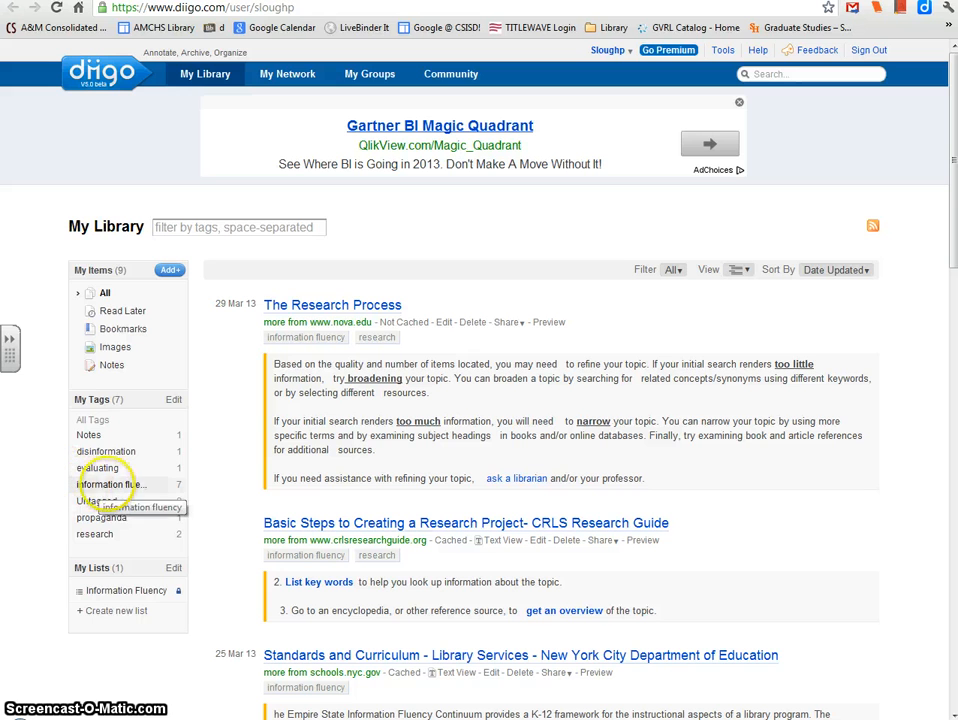
Step: Filter the library by the information fluency tag, load the page's blocked content and expand the annotation of The Research Process
{"action": "left_click", "coordinate": [108, 484]}
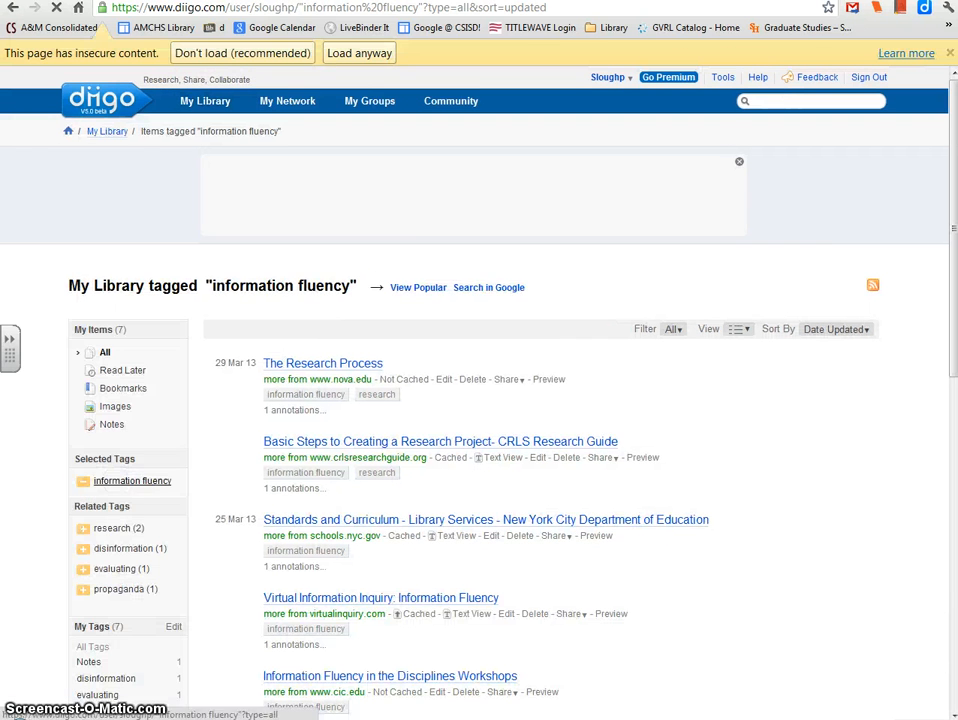
{"action": "left_click", "coordinate": [372, 53]}
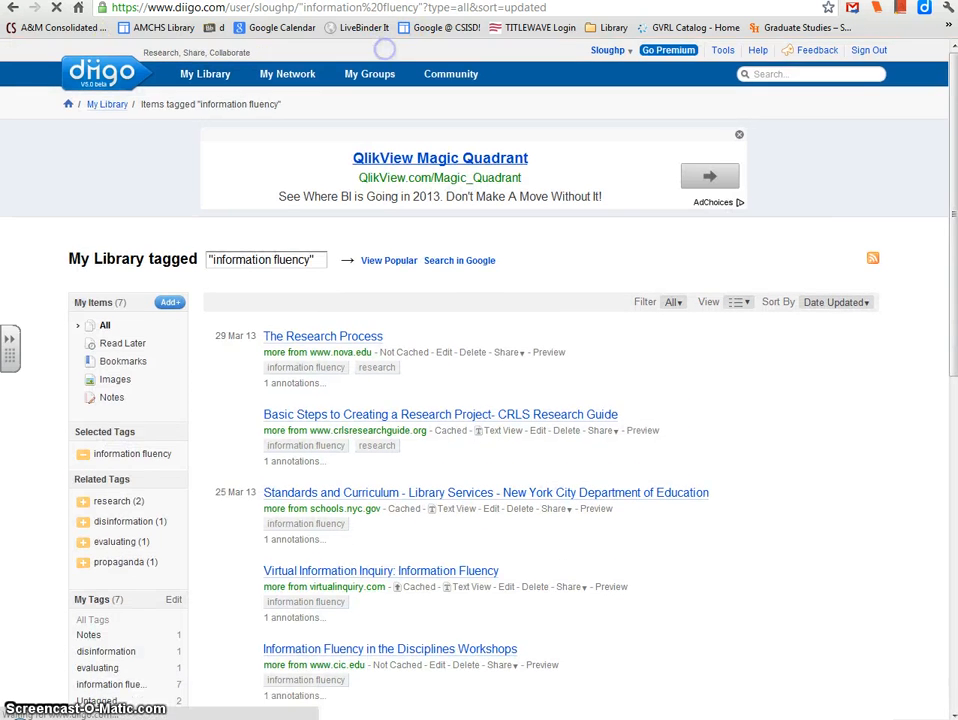
{"action": "left_click_drag", "start_coordinate": [952, 227], "coordinate": [952, 411]}
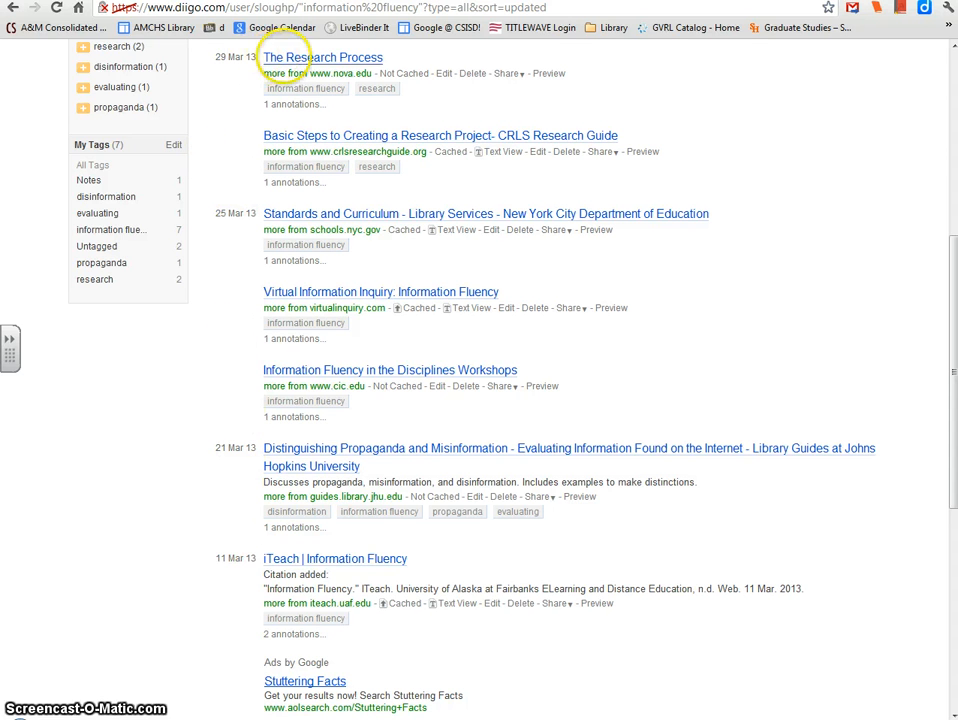
{"action": "left_click", "coordinate": [290, 104]}
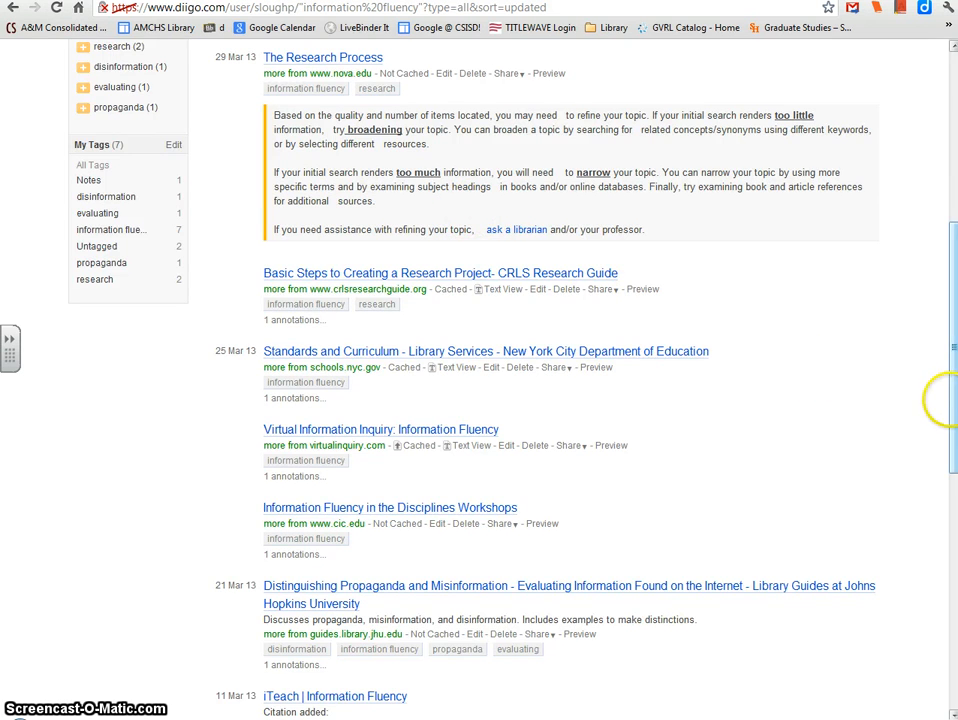
{"action": "left_click_drag", "start_coordinate": [944, 398], "coordinate": [946, 208]}
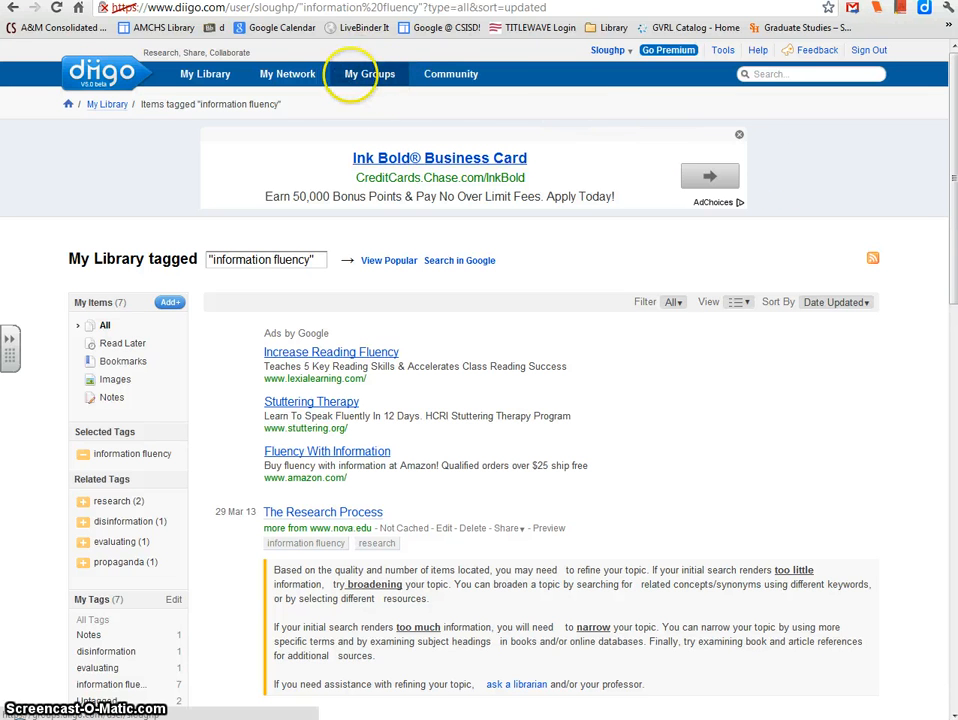
Step: Open the Research Sleuths group and review its shared bookmarks, highlights and sticky notes
{"action": "left_click", "coordinate": [366, 74]}
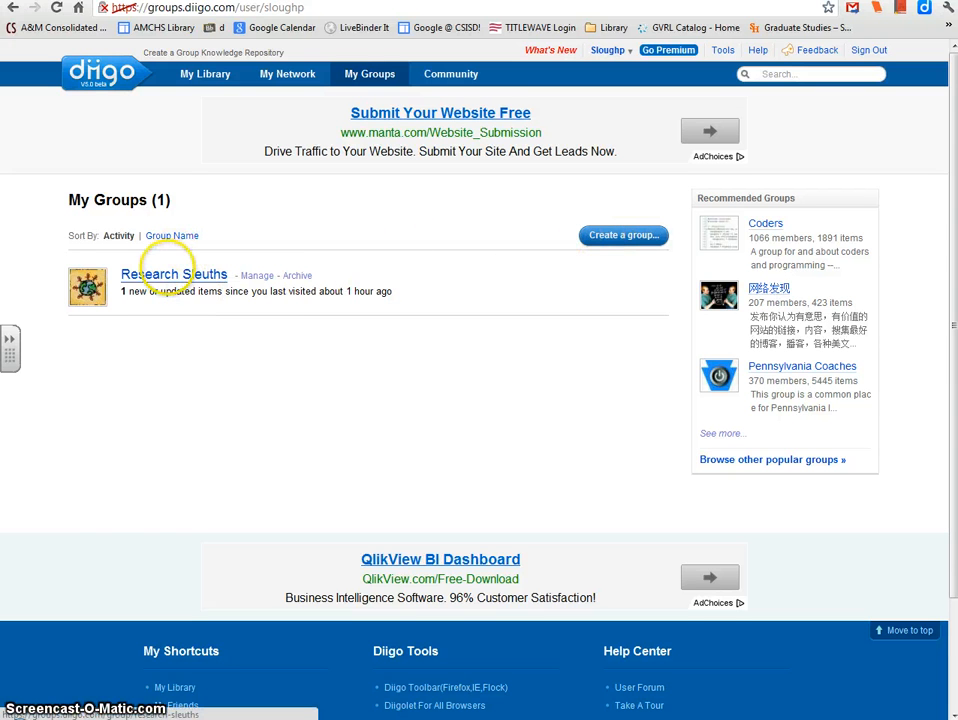
{"action": "left_click", "coordinate": [166, 273]}
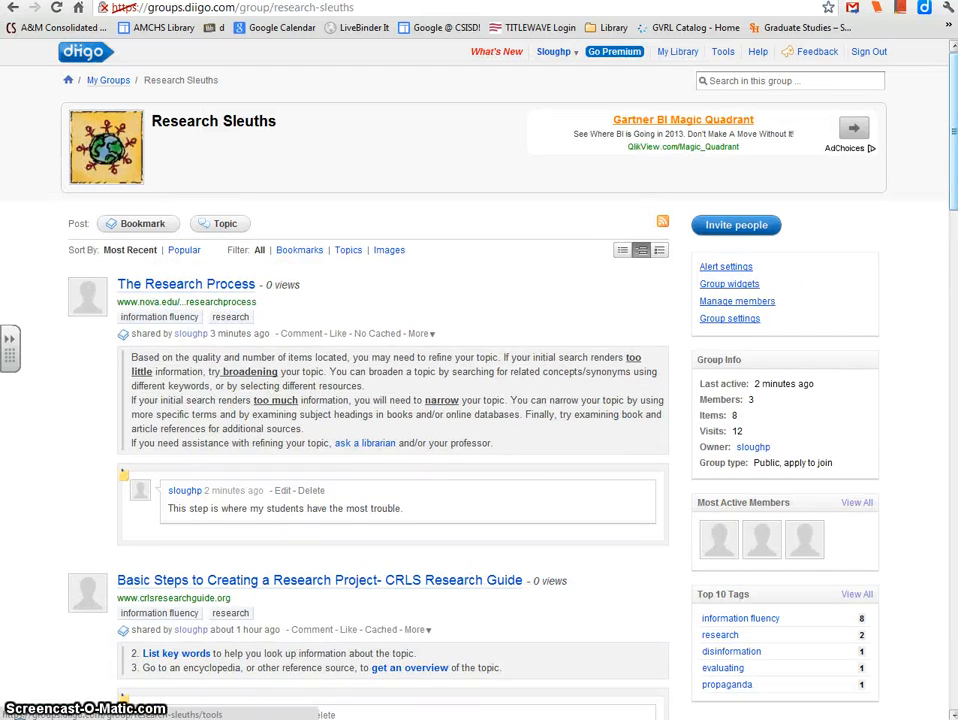
{"action": "left_click_drag", "start_coordinate": [943, 157], "coordinate": [945, 285]}
{"action": "left_click_drag", "start_coordinate": [945, 317], "coordinate": [951, 150]}
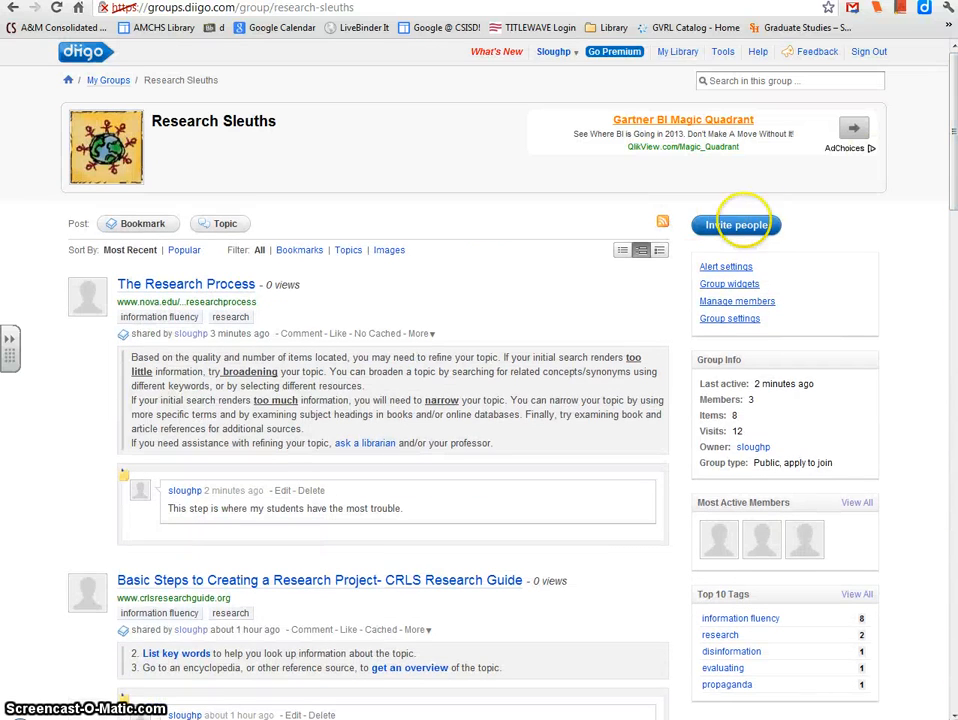
{"action": "left_click", "coordinate": [737, 224]}
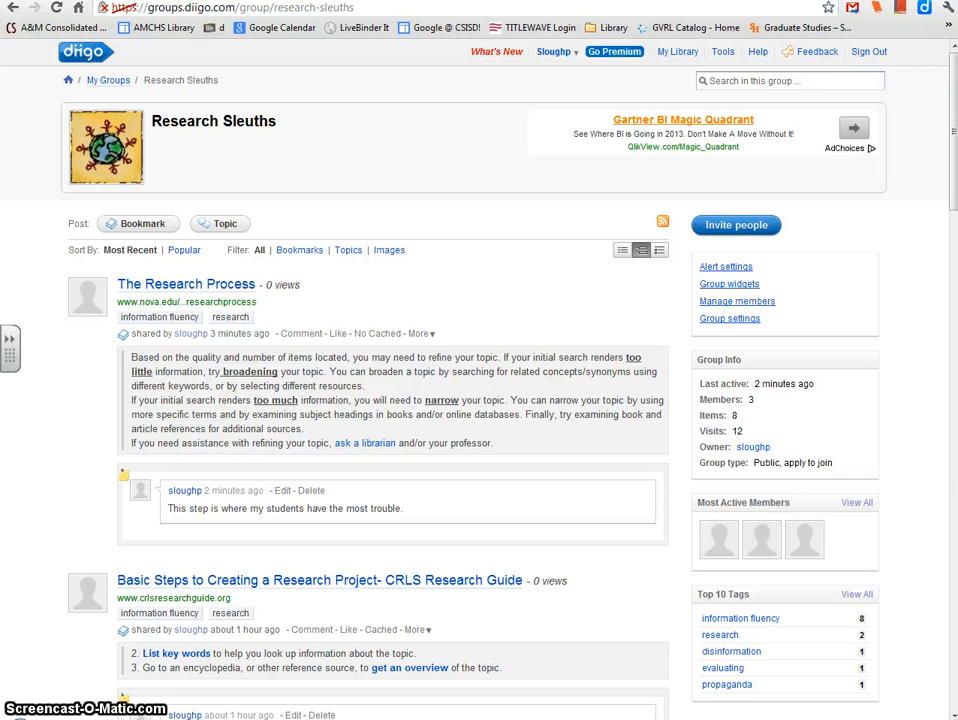
Step: Open the Enhanced Linkrolls web service from Diigo's tools page
{"action": "left_click", "coordinate": [722, 51]}
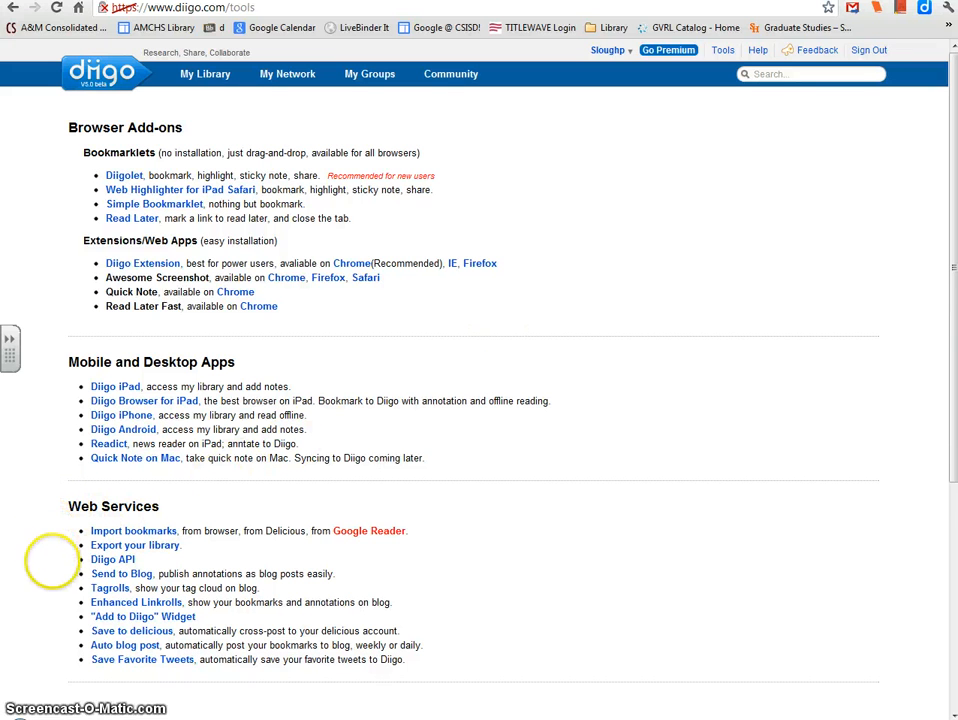
{"action": "mouse_move", "coordinate": [71, 602]}
{"action": "left_mouse_down"}
{"action": "mouse_move", "coordinate": [254, 607]}
{"action": "mouse_move", "coordinate": [248, 616]}
{"action": "mouse_move", "coordinate": [393, 603]}
{"action": "left_mouse_up"}
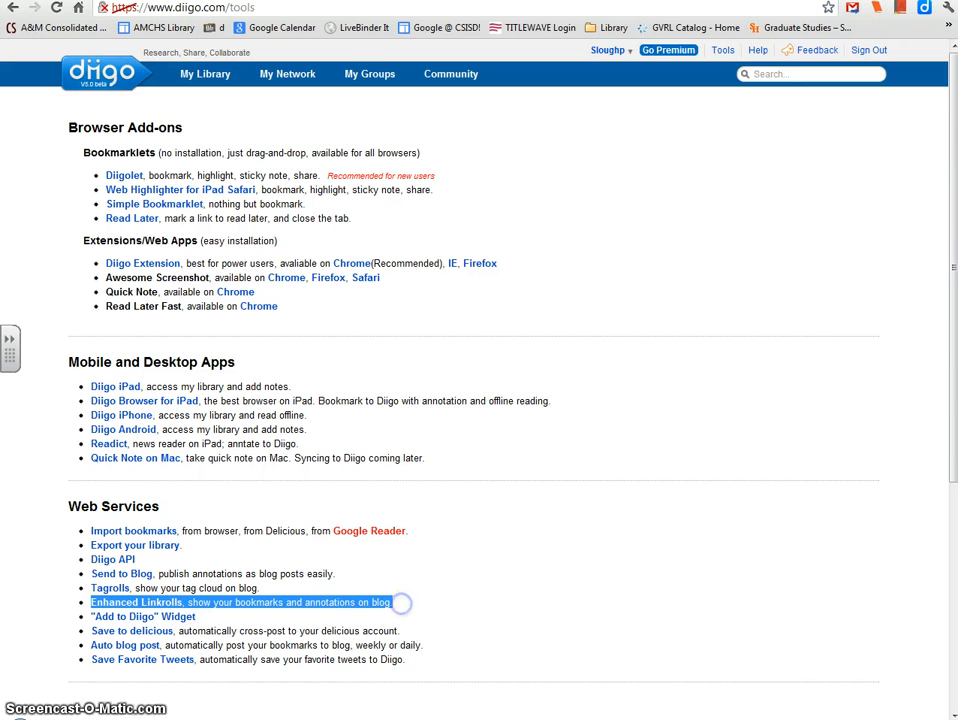
{"action": "left_click", "coordinate": [425, 605]}
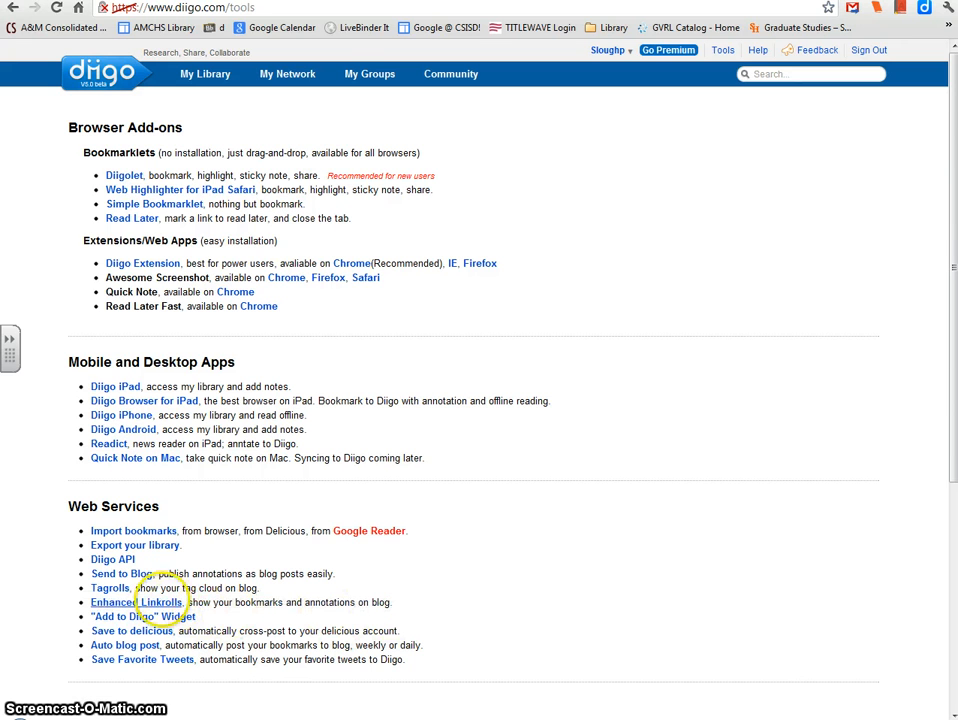
{"action": "left_click", "coordinate": [160, 602]}
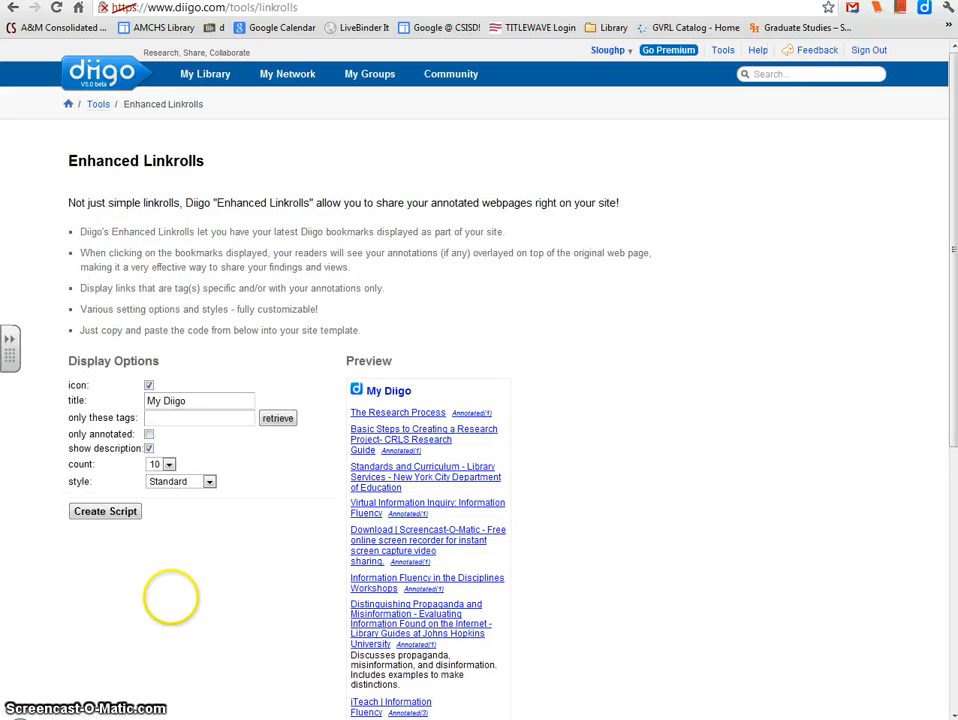
Step: Set the linkroll's title to "Research Sleuths"
{"action": "left_click", "coordinate": [129, 400]}
{"action": "key", "text": "ctrl+a"}
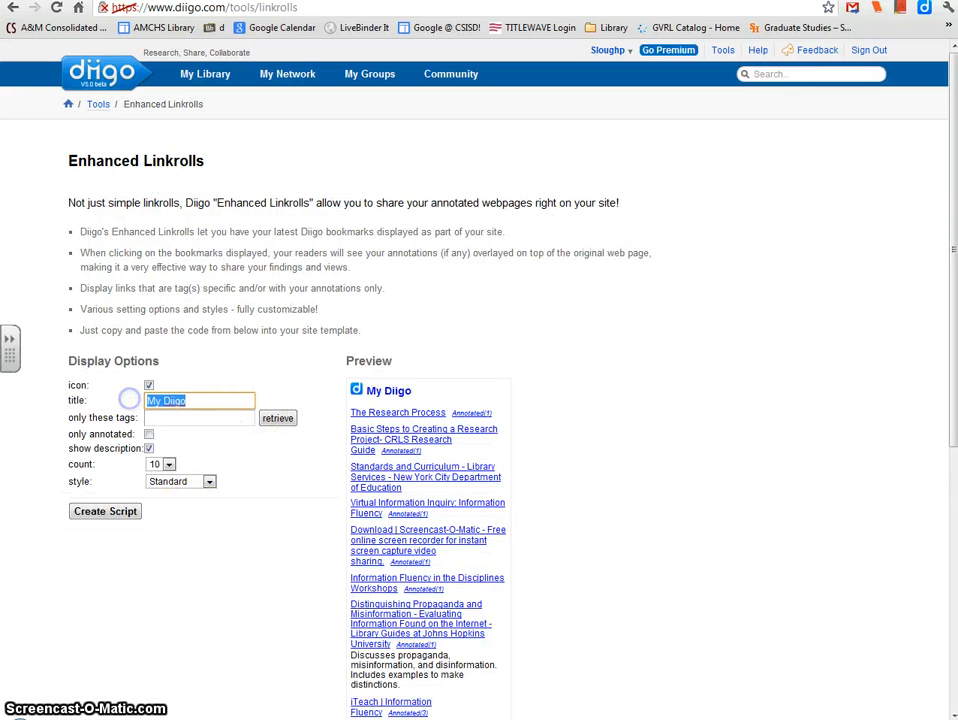
{"action": "type", "text": "in"}
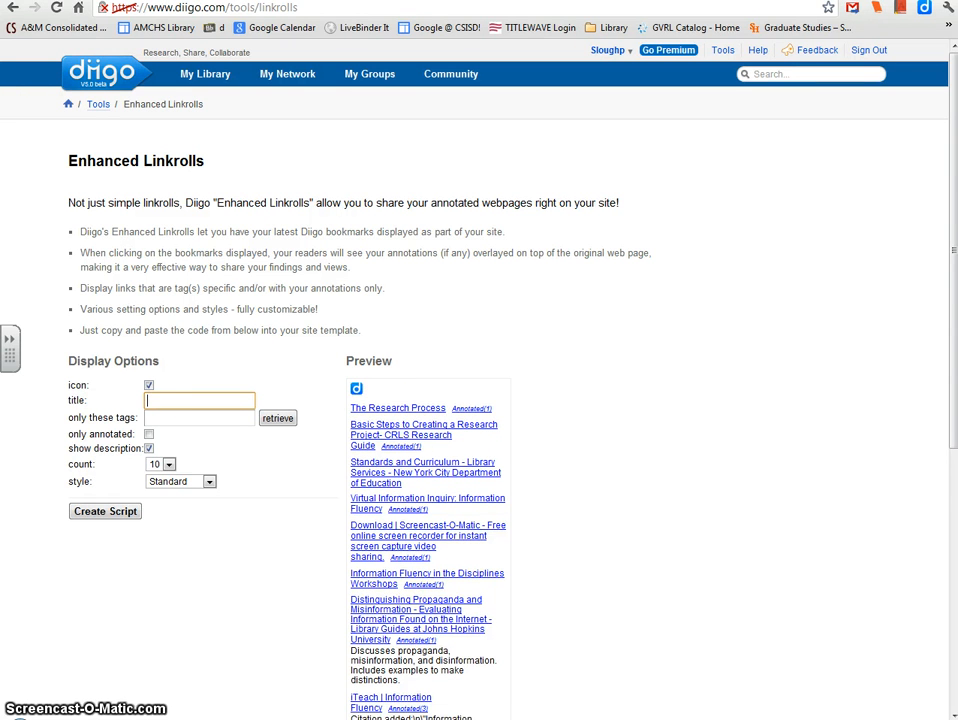
{"action": "type", "text": "Research Sl"}
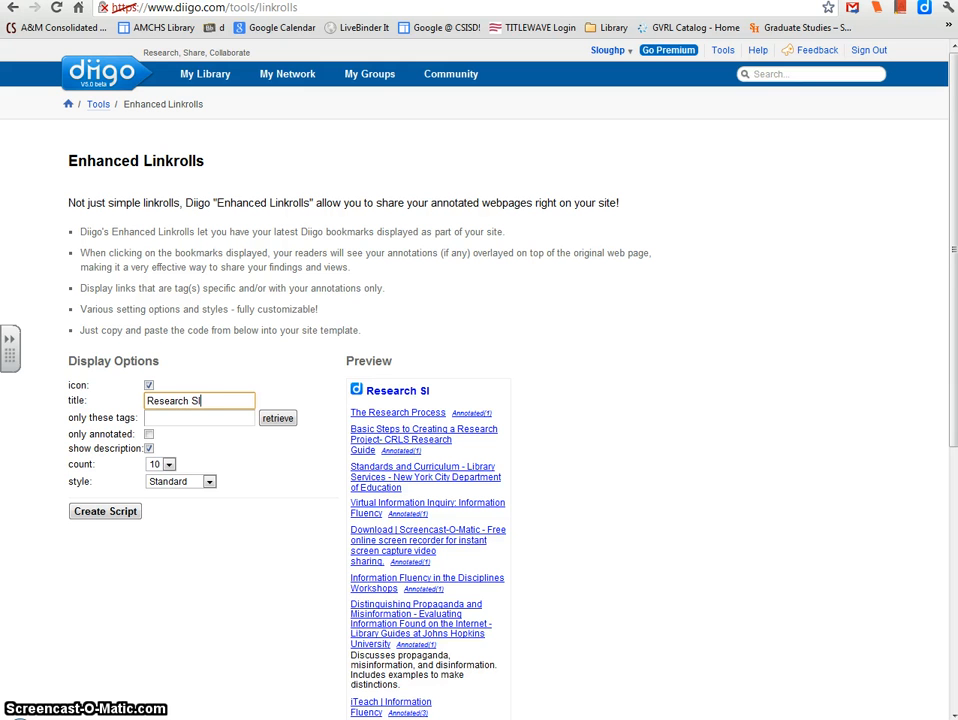
{"action": "key", "text": "BackSpace"}
{"action": "key", "text": "BackSpace"}
{"action": "type", "text": "e"}
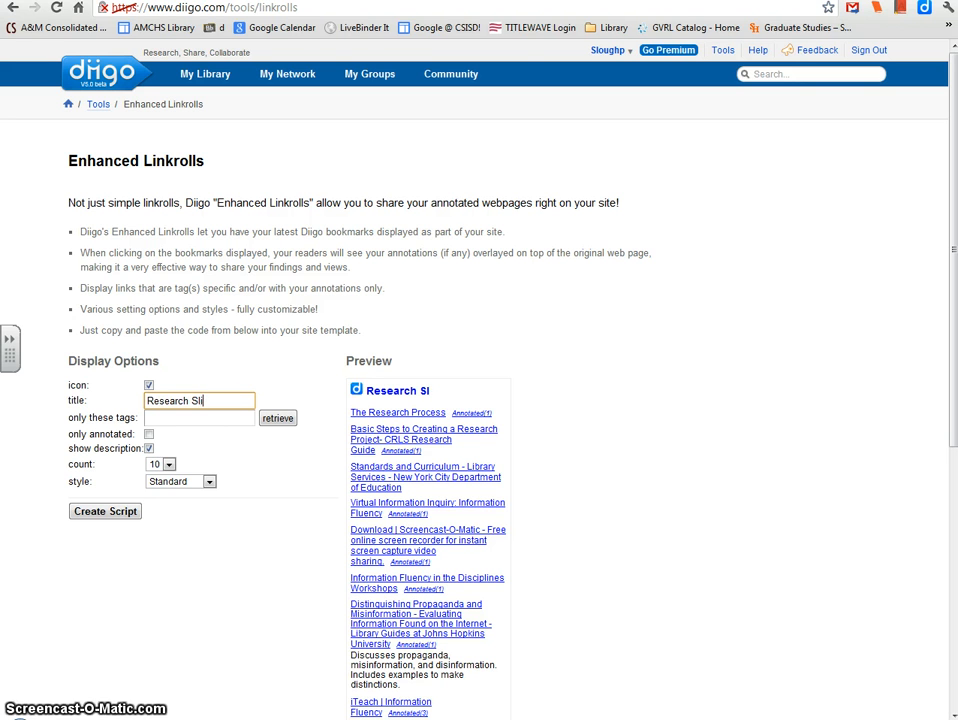
{"action": "type", "text": "ie"}
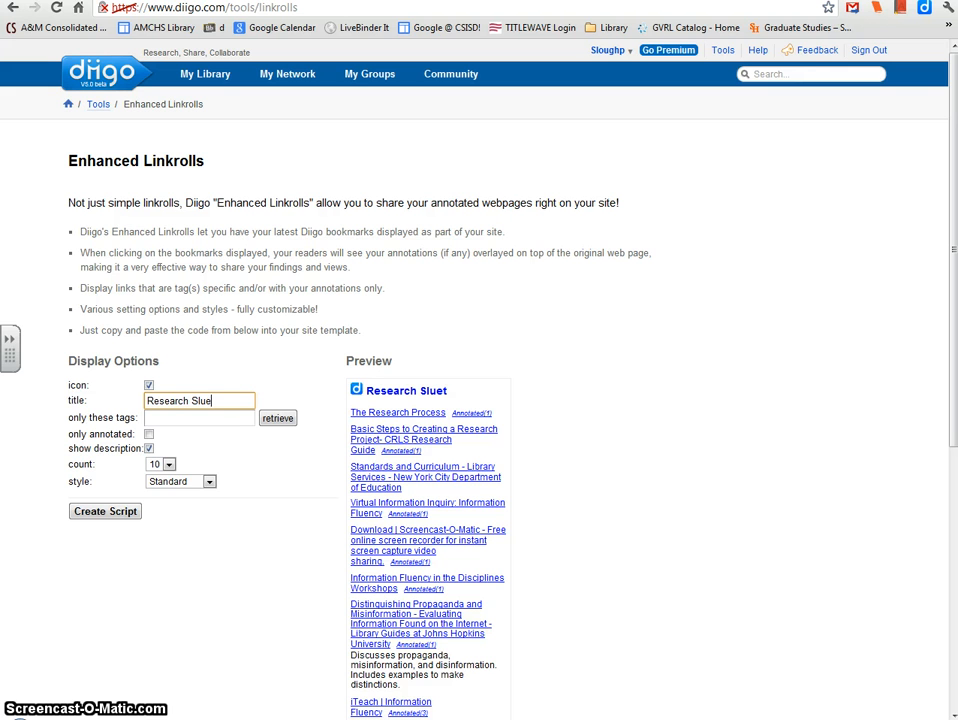
{"action": "type", "text": "eui"}
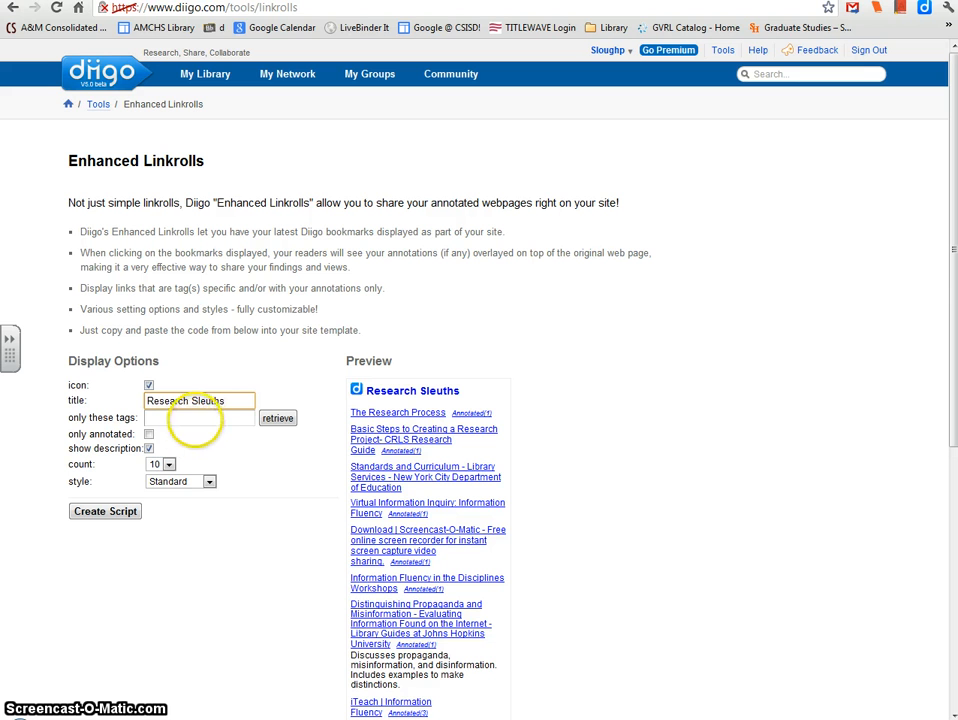
Step: Limit the linkroll to bookmarks tagged "information fluency", with the tag in quotation marks, and retrieve them into the preview
{"action": "left_click", "coordinate": [195, 420]}
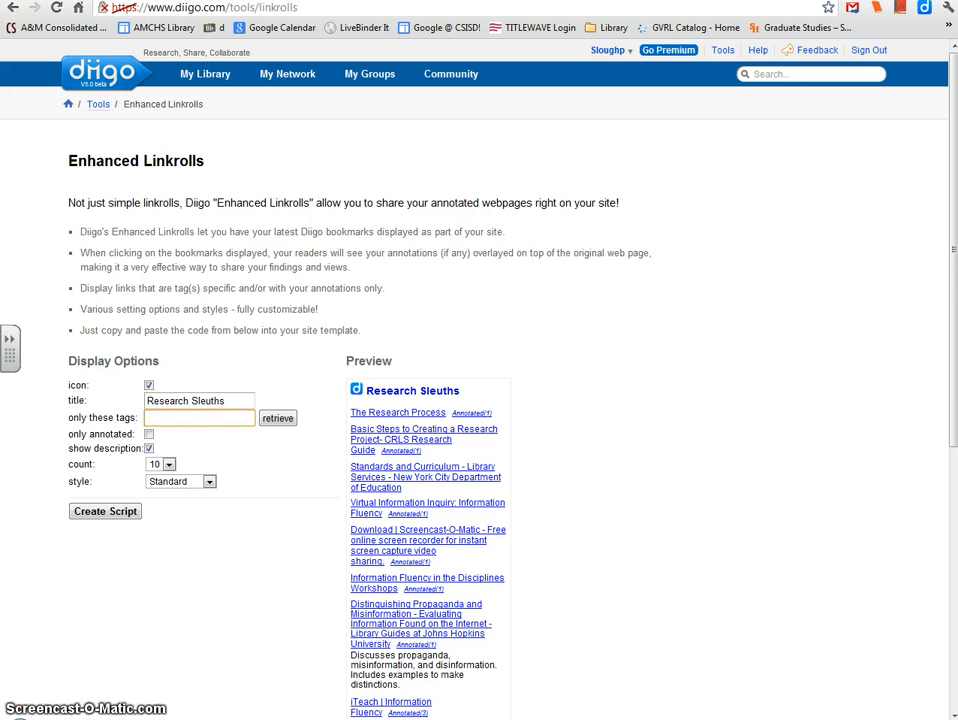
{"action": "type", "text": "\"information"}
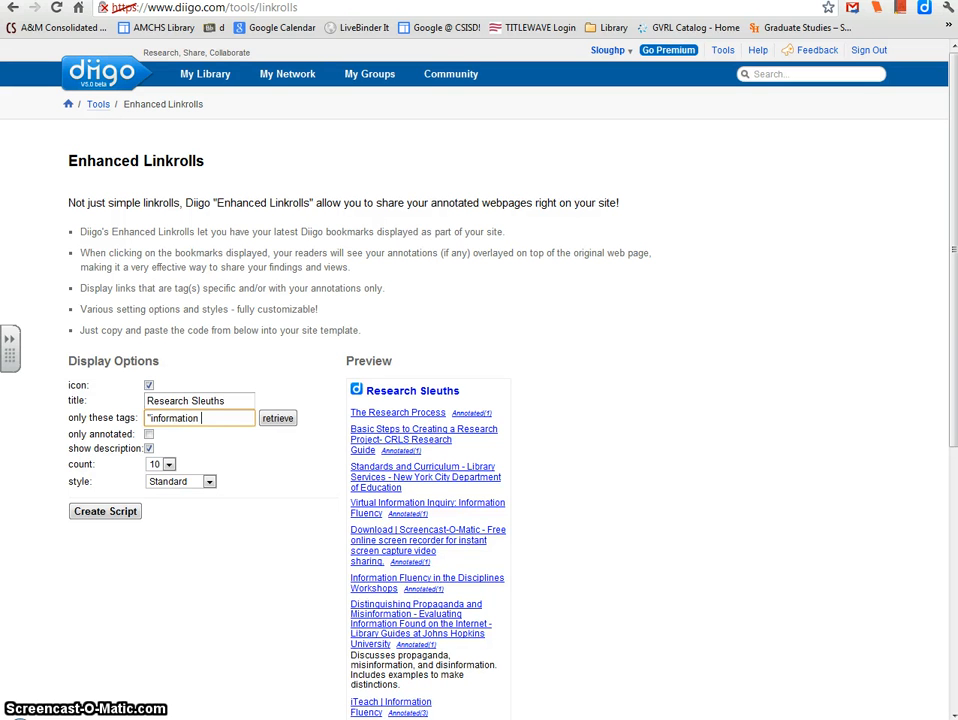
{"action": "type", "text": " fluency\""}
{"action": "left_click", "coordinate": [276, 418]}
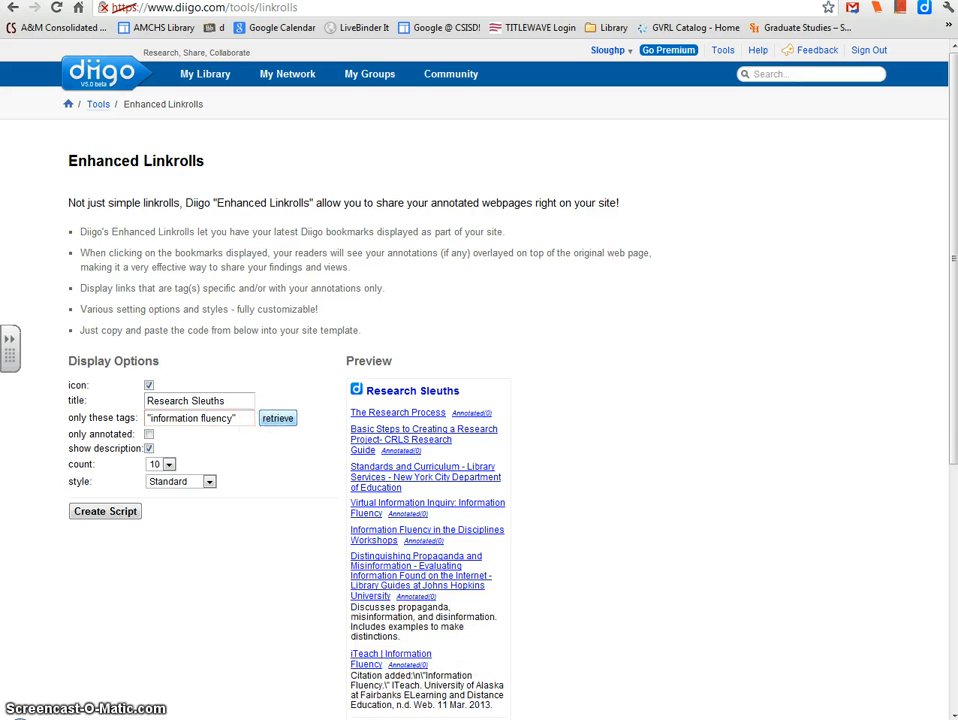
{"action": "left_click", "coordinate": [278, 418]}
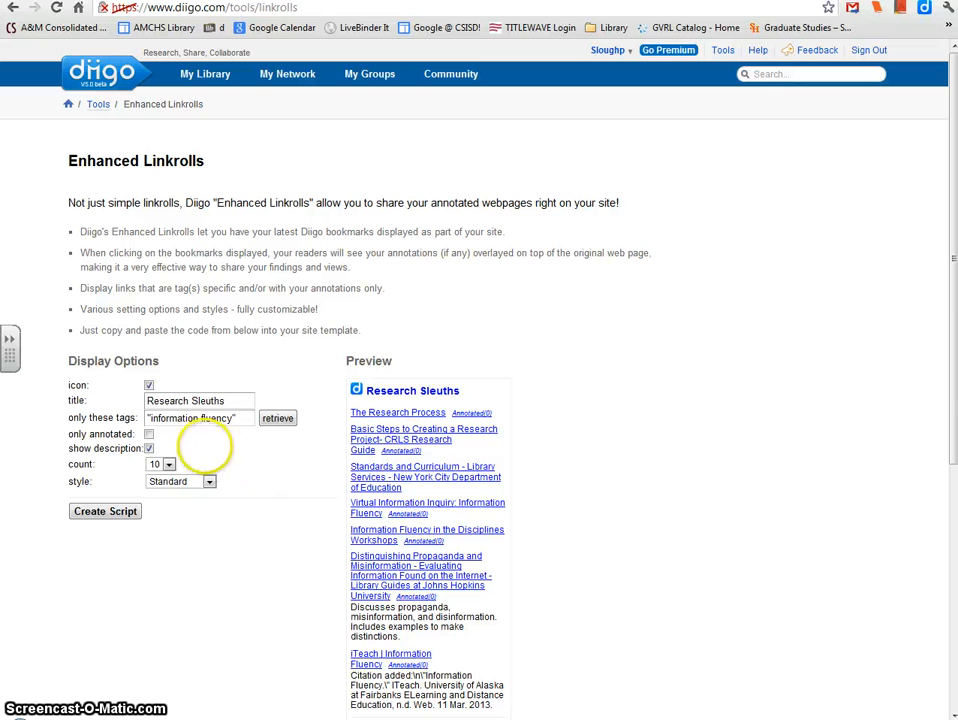
{"action": "left_click", "coordinate": [148, 434]}
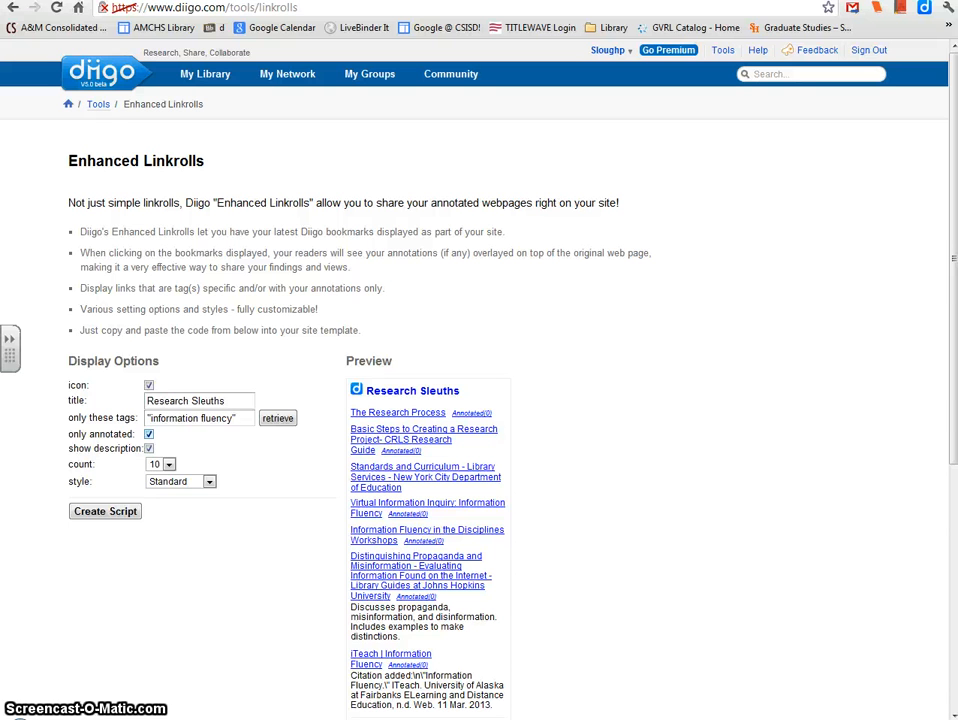
{"action": "left_click", "coordinate": [148, 434]}
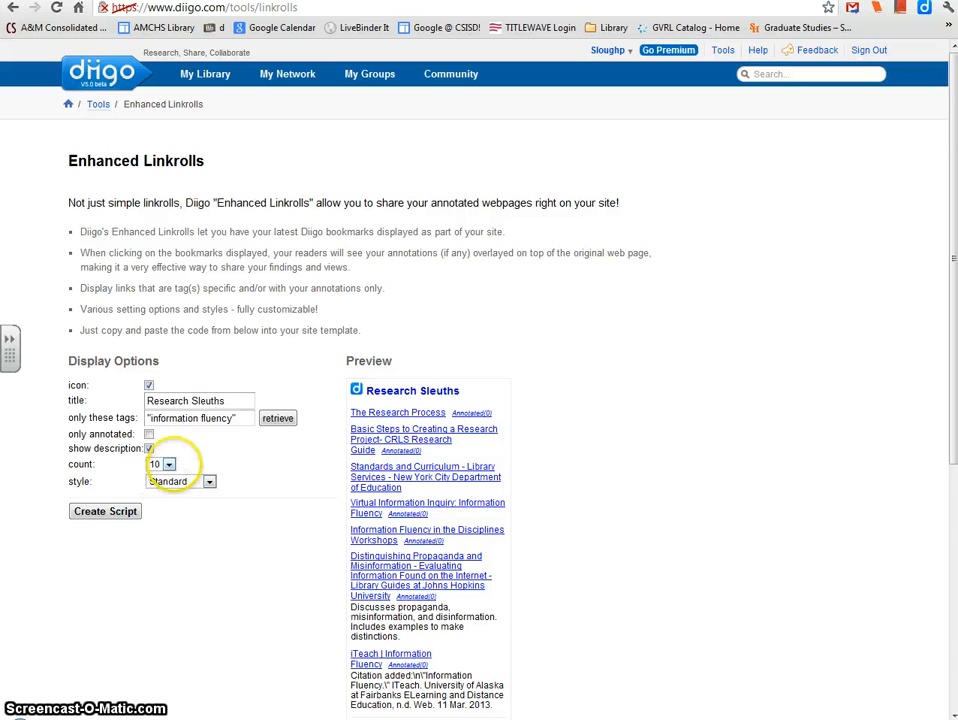
{"action": "left_click", "coordinate": [169, 464]}
{"action": "left_click", "coordinate": [155, 488]}
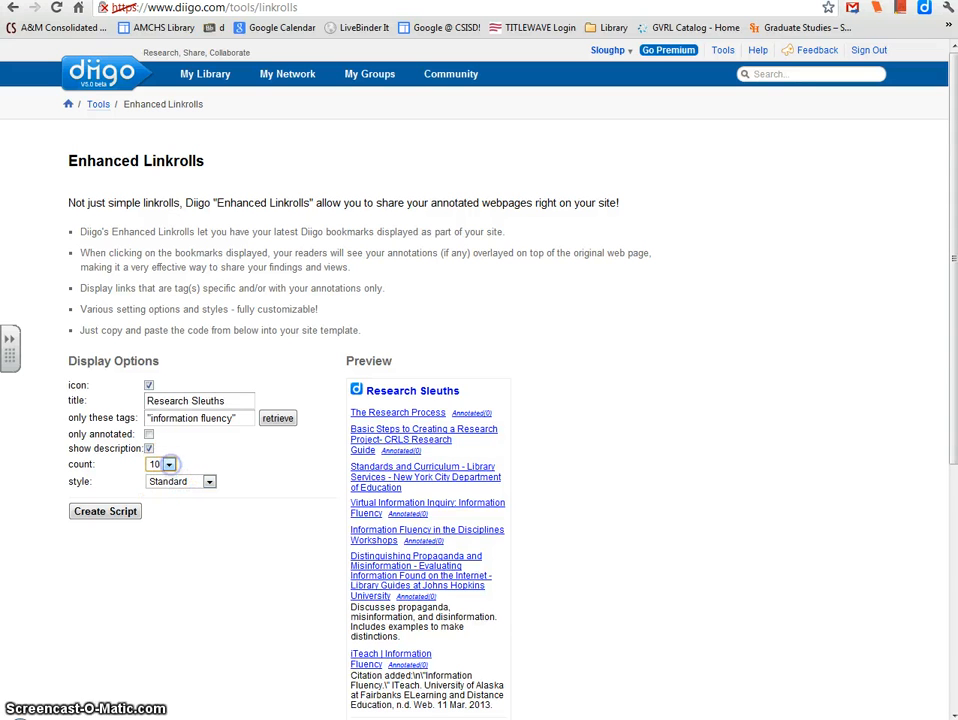
Step: Create the linkroll's script and copy all of the generated embed code
{"action": "left_click", "coordinate": [97, 511]}
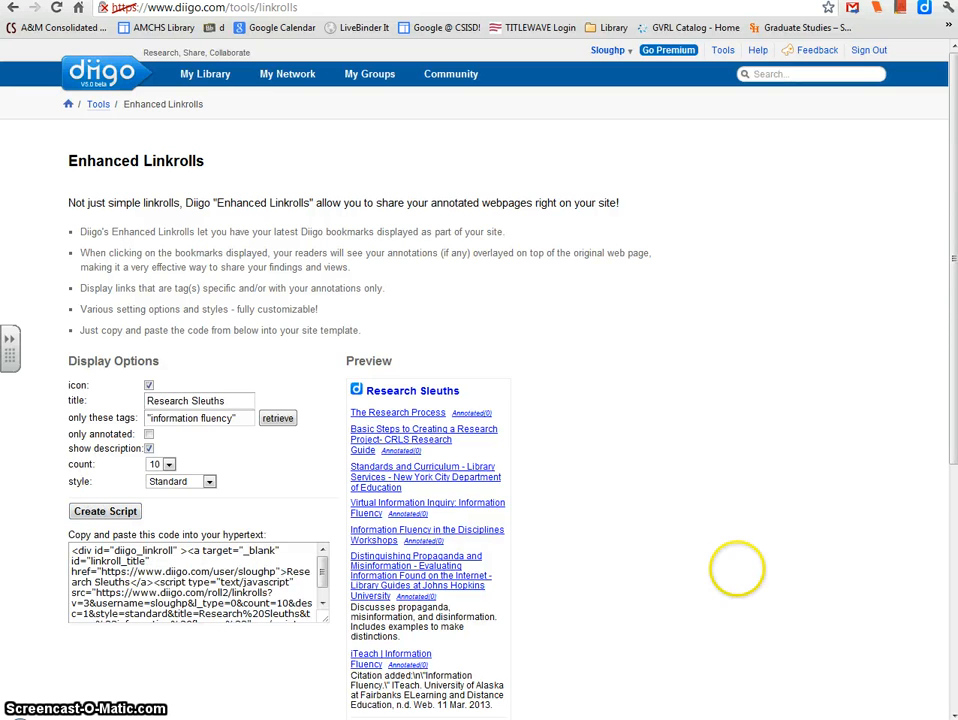
{"action": "scroll", "coordinate": [626, 567], "scroll_direction": "down", "scroll_amount": 1}
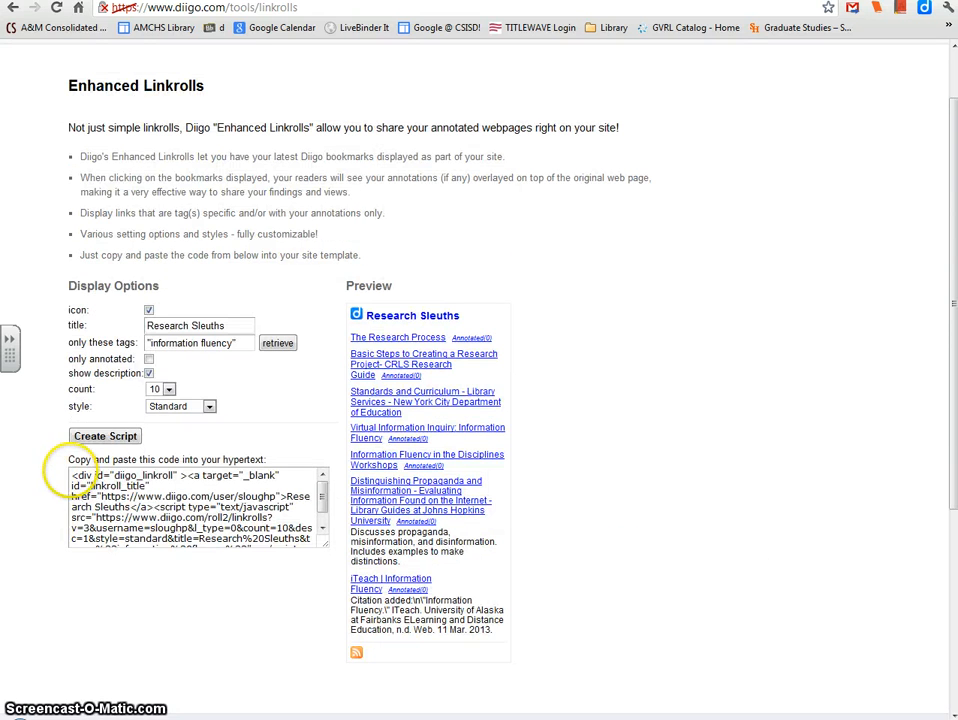
{"action": "left_click_drag", "start_coordinate": [70, 477], "coordinate": [297, 563]}
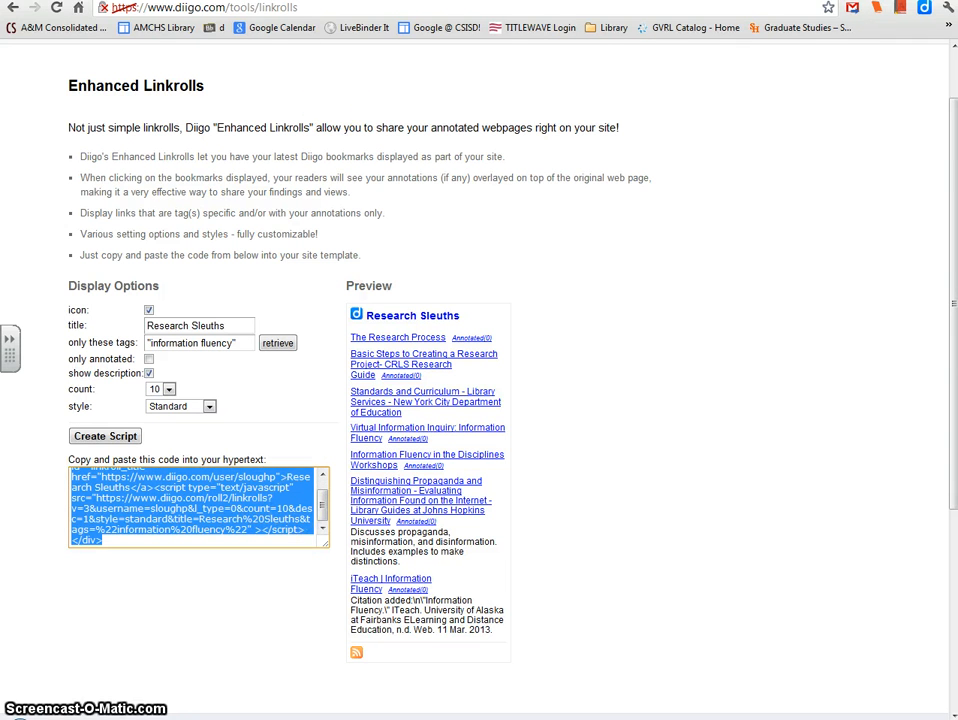
Step: In a new browser tab, go to wikispaces.com and open the Diigo Practice page of the AMCHS Library Research Databases wiki
{"action": "key", "text": "ctrl+t"}
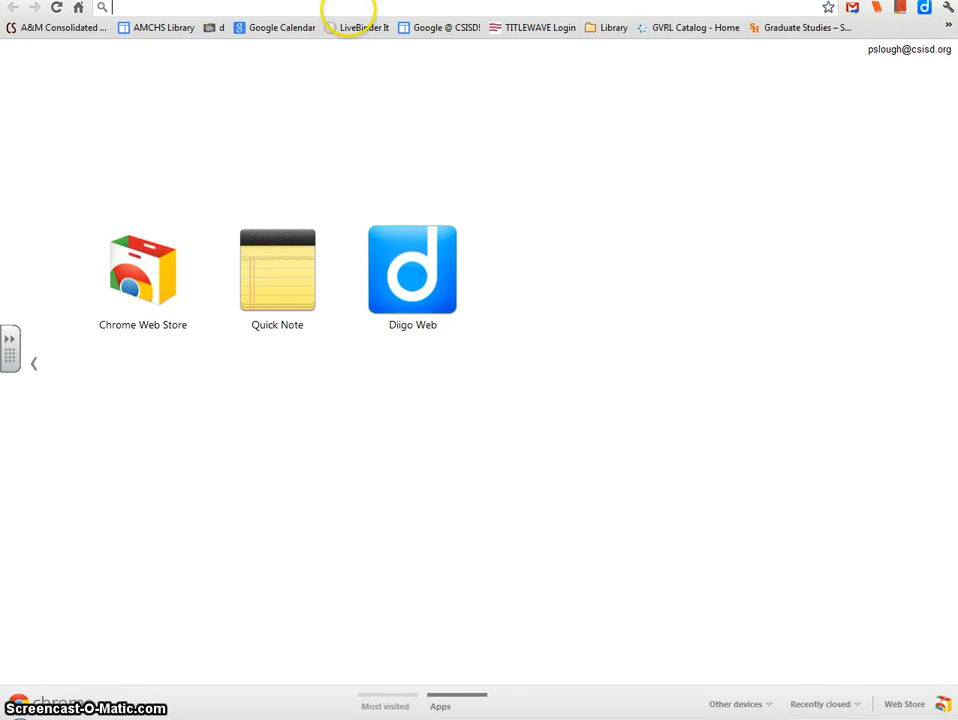
{"action": "type", "text": "wikispaces.com"}
{"action": "key", "text": "Return"}
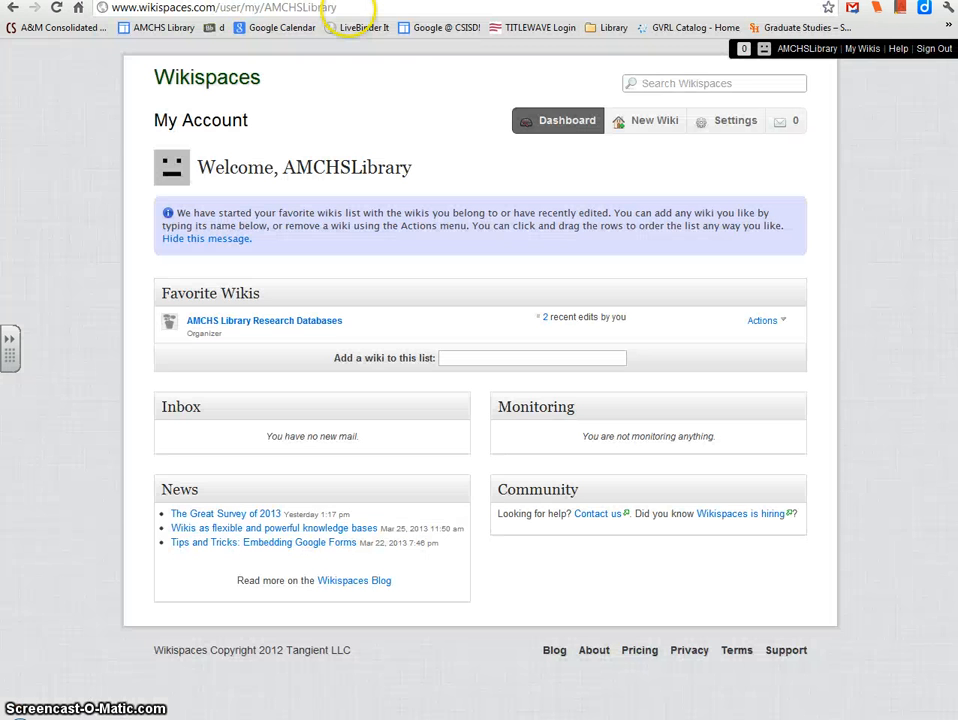
{"action": "left_click", "coordinate": [240, 320]}
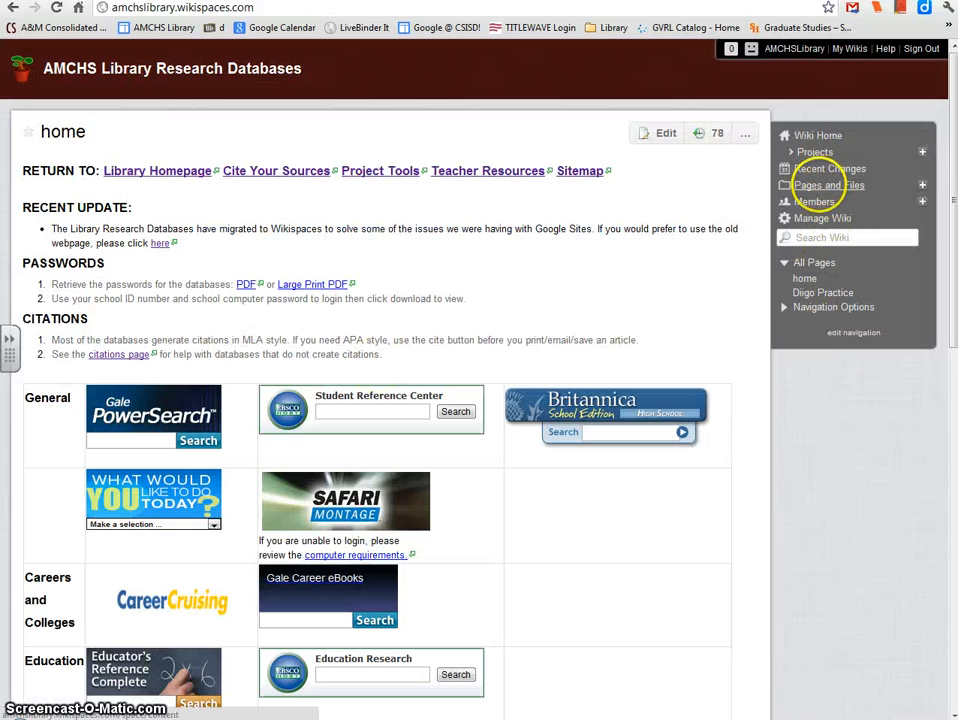
{"action": "left_click", "coordinate": [829, 185]}
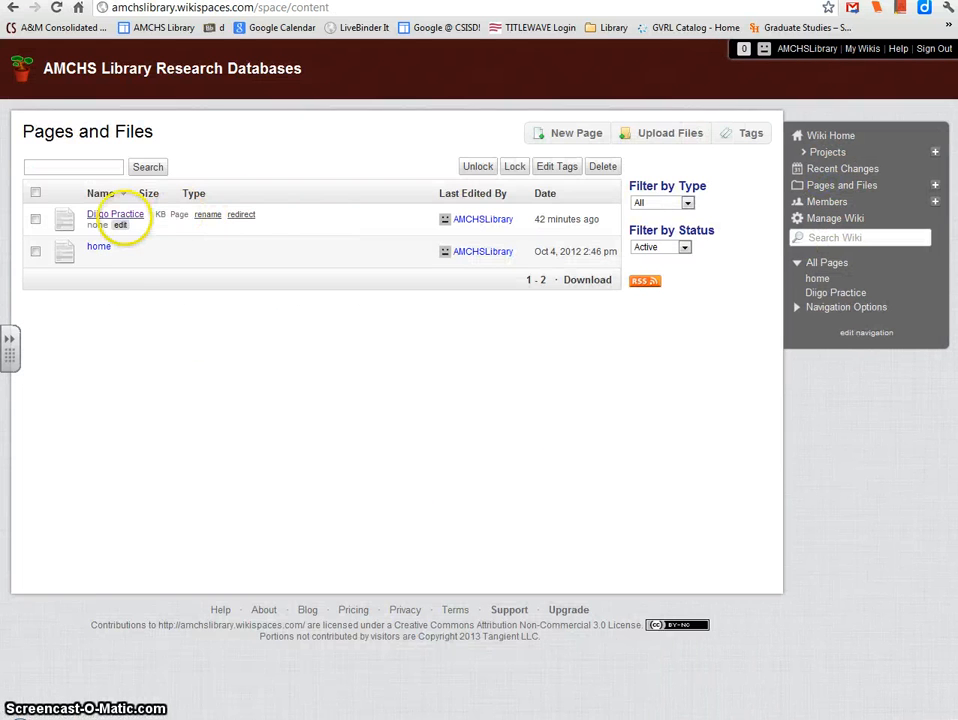
{"action": "left_click", "coordinate": [118, 213]}
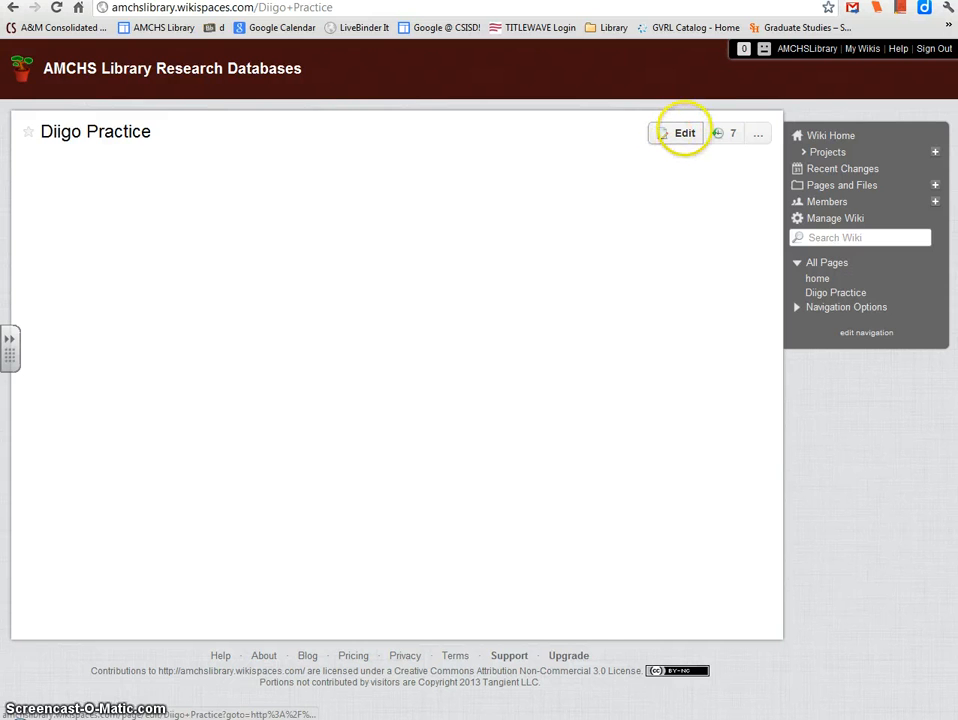
Step: Embed the copied linkroll code in the Diigo Practice page as an Other HTML widget and save the page
{"action": "left_click", "coordinate": [676, 133]}
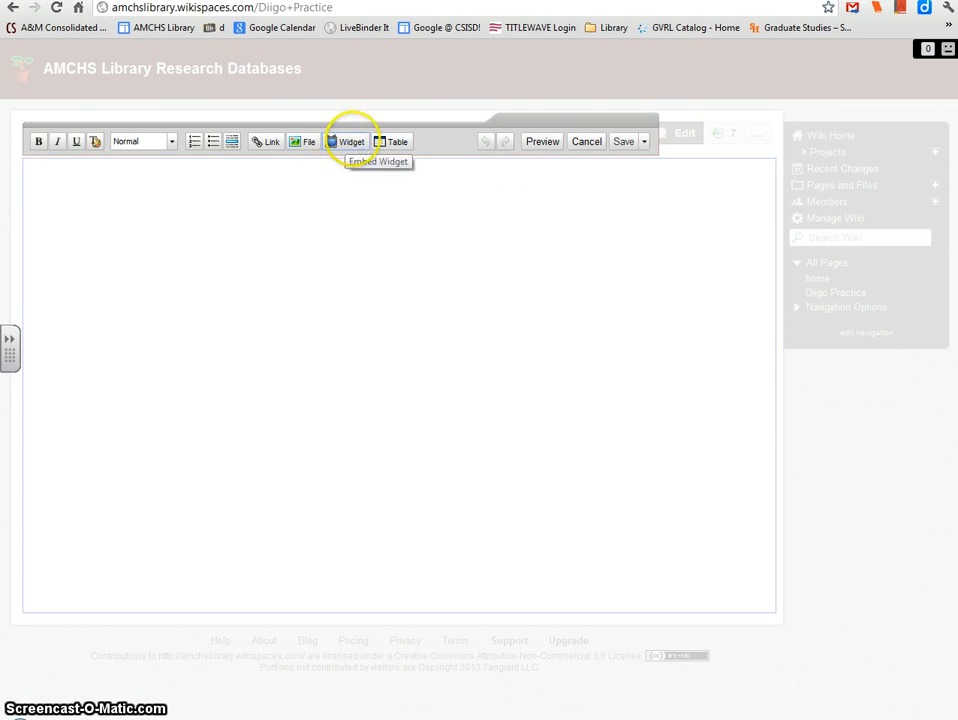
{"action": "left_click", "coordinate": [341, 142]}
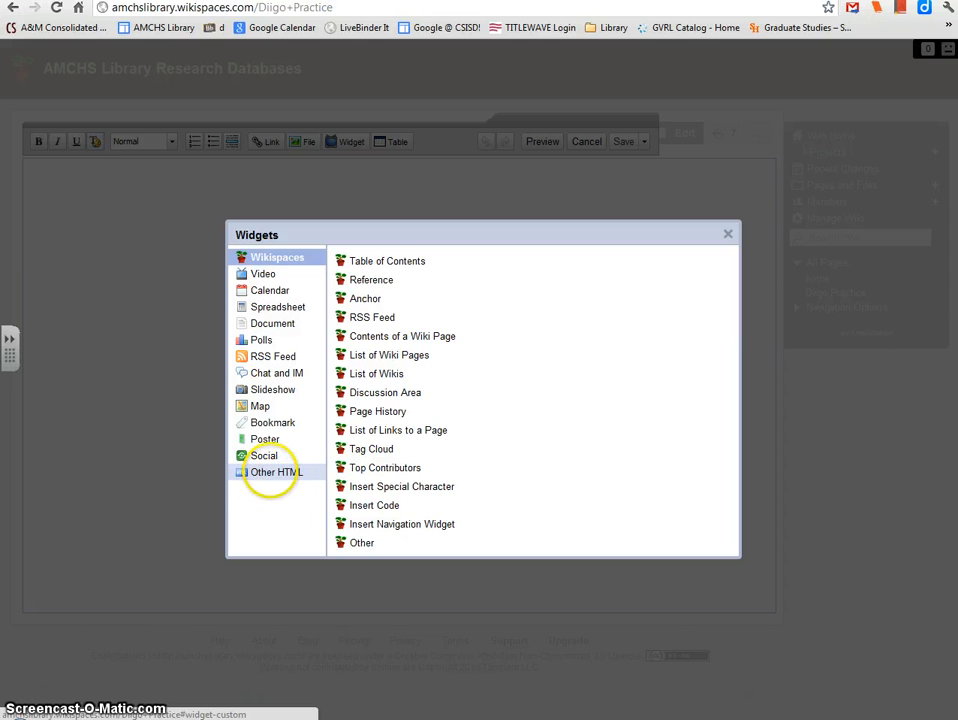
{"action": "left_click", "coordinate": [270, 472]}
{"action": "left_click", "coordinate": [349, 496]}
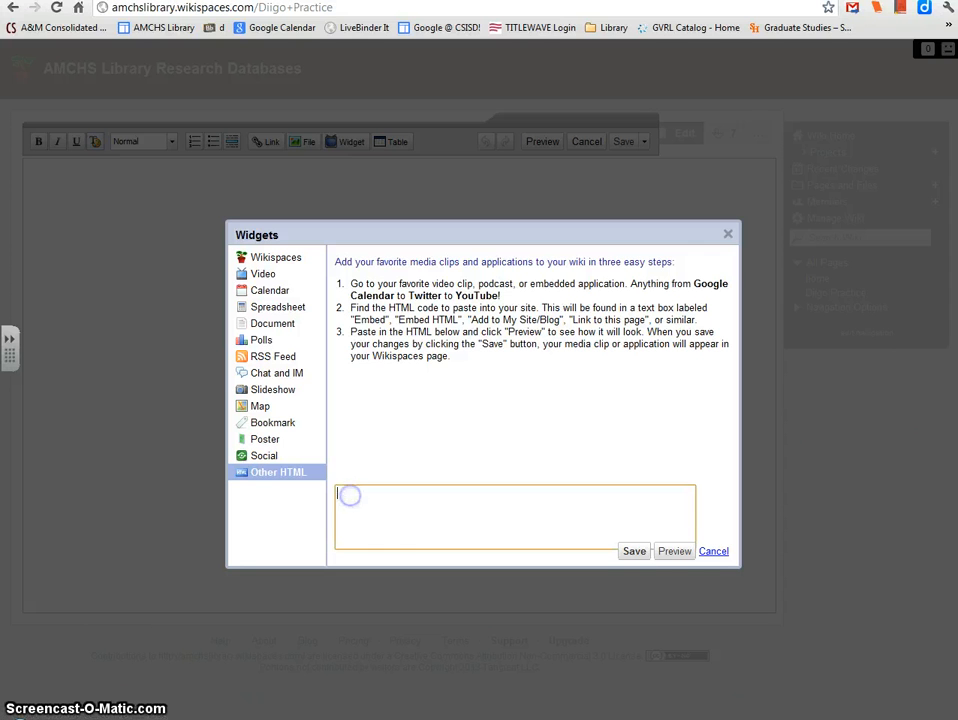
{"action": "key", "text": "ctrl+v"}
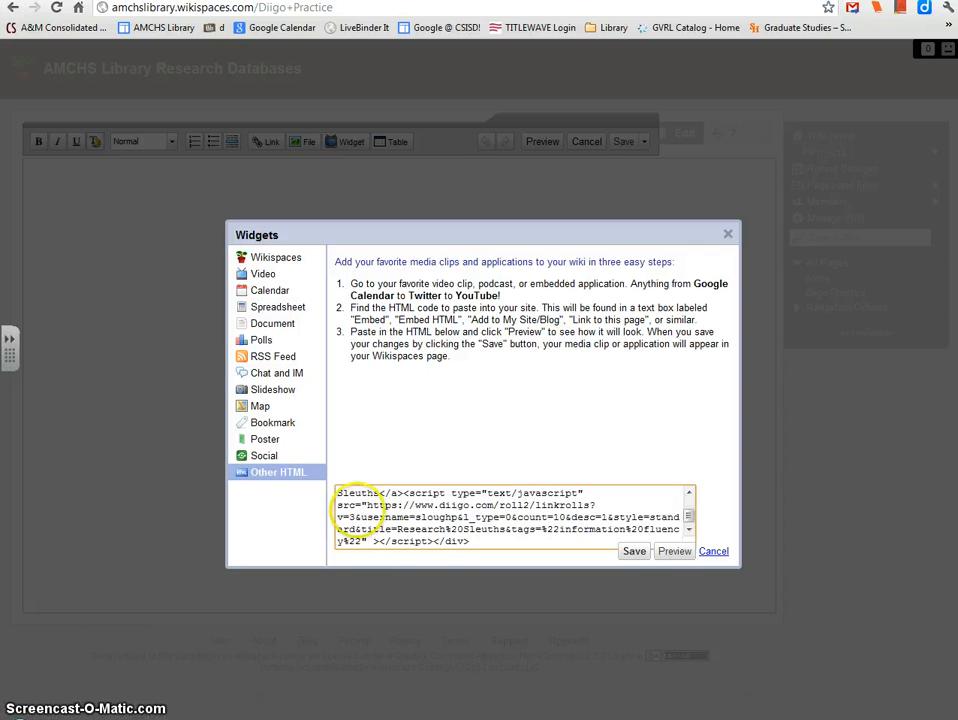
{"action": "left_click", "coordinate": [634, 551]}
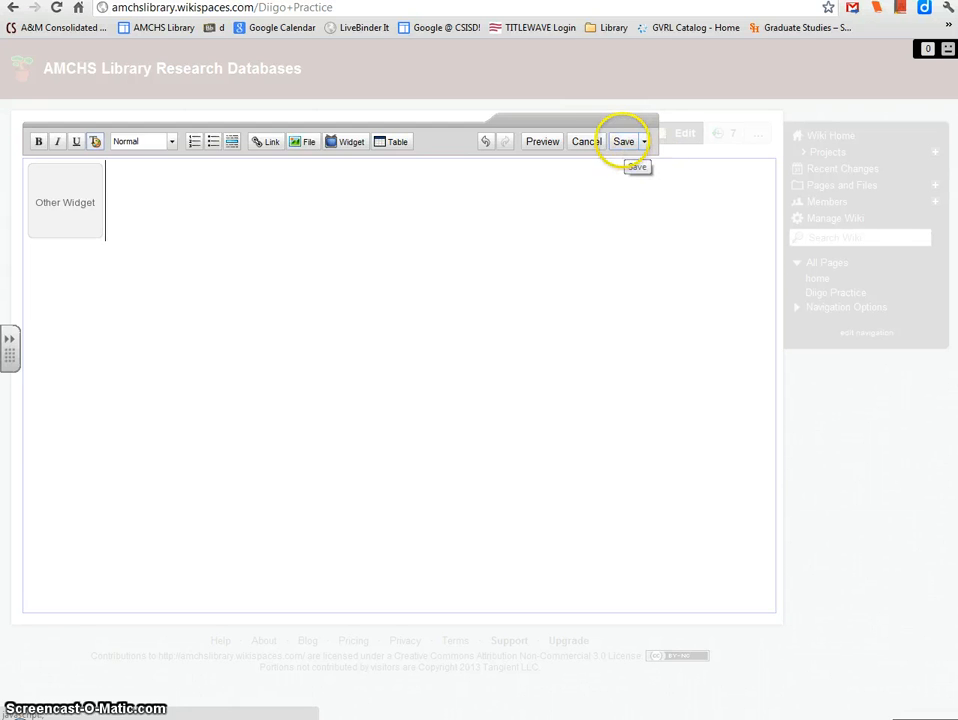
{"action": "left_click", "coordinate": [623, 142]}
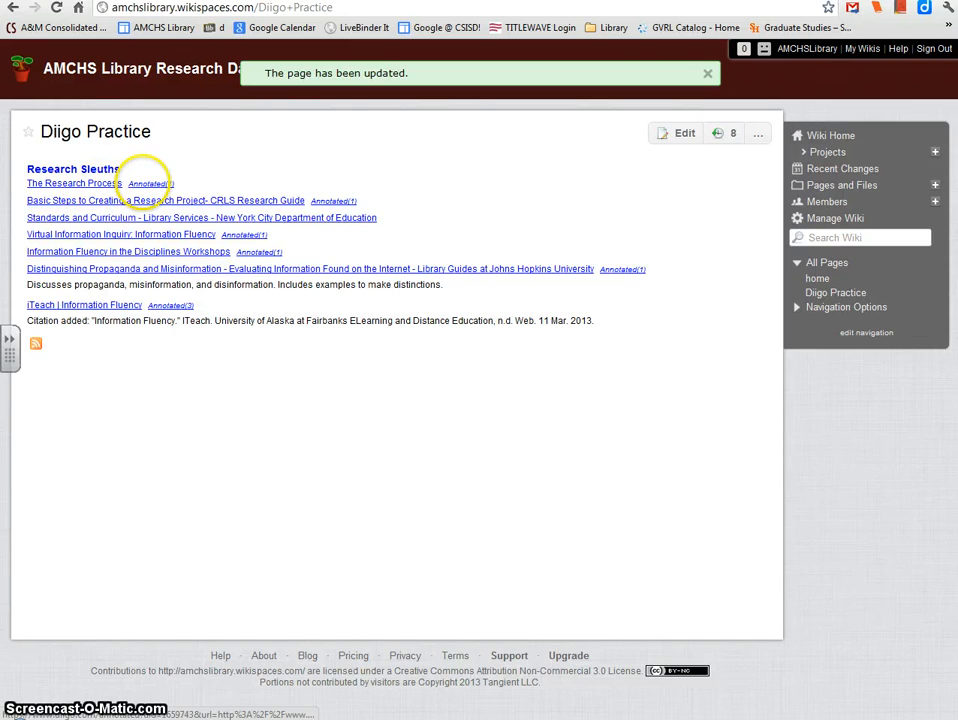
Step: Open the annotated version of The Research Process from the embedded linkroll, load its blocked content and review the highlights and sticky note
{"action": "left_click", "coordinate": [147, 184]}
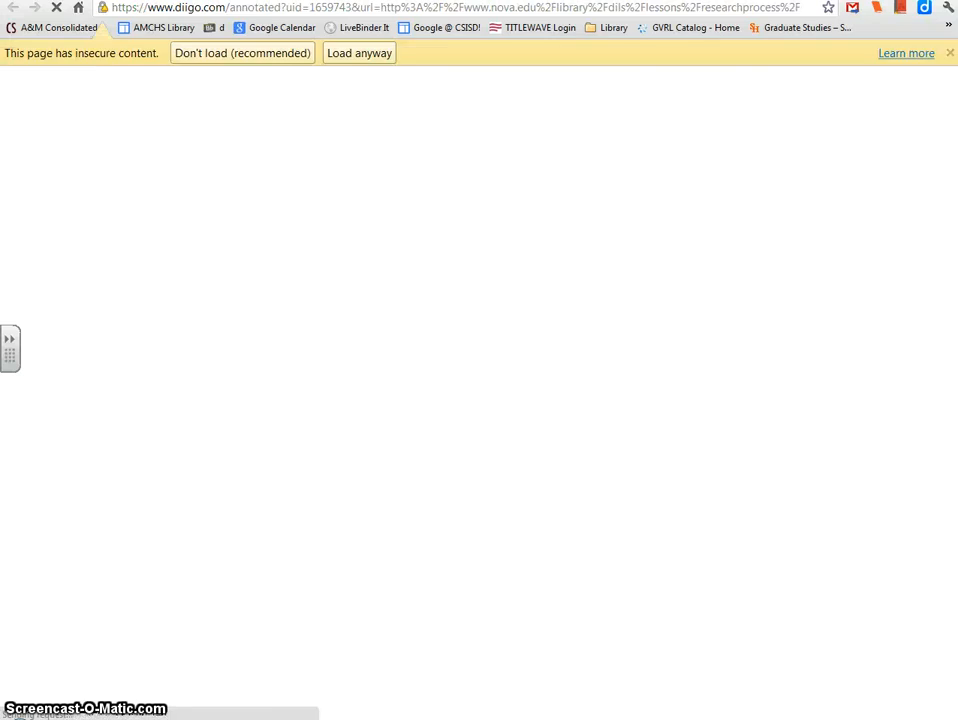
{"action": "left_click", "coordinate": [355, 52]}
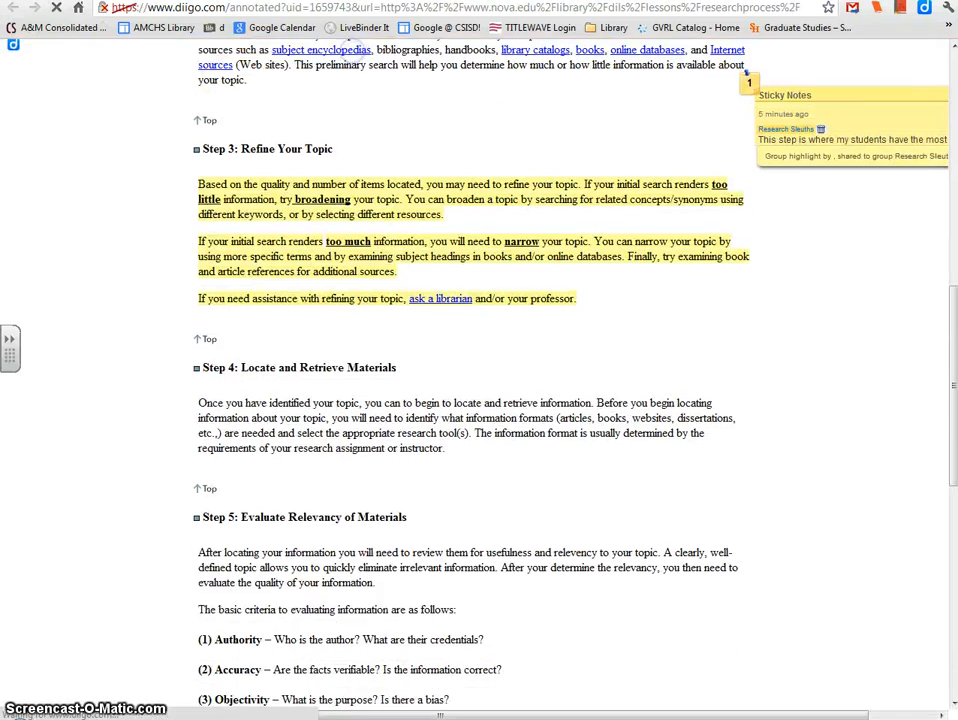
{"action": "scroll", "coordinate": [683, 315], "scroll_direction": "up", "scroll_amount": 2}
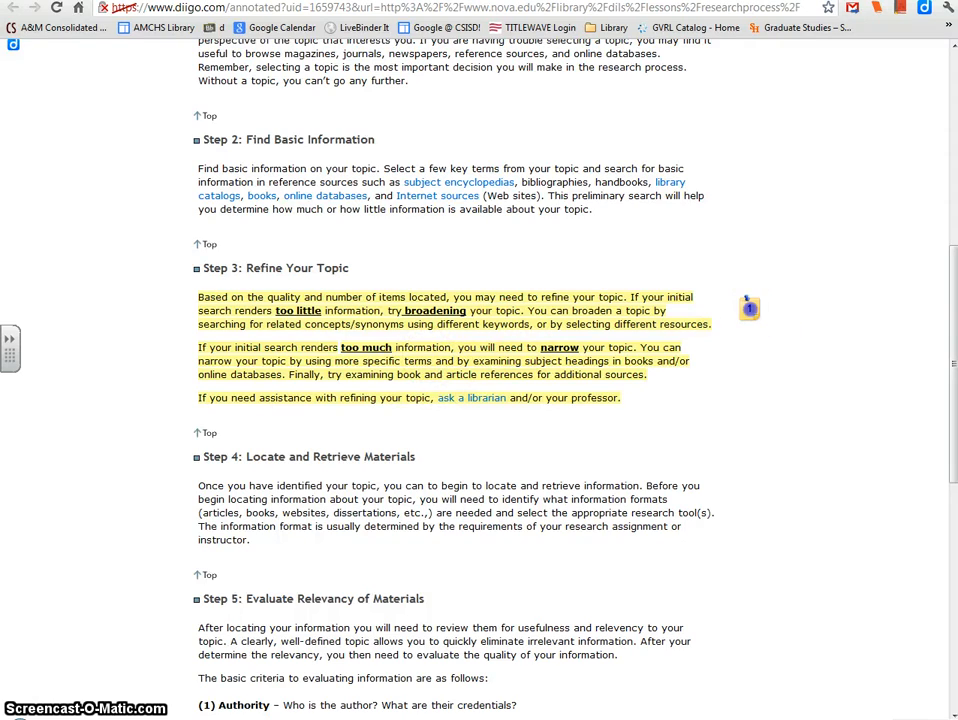
{"action": "scroll", "coordinate": [819, 312], "scroll_direction": "up", "scroll_amount": 4}
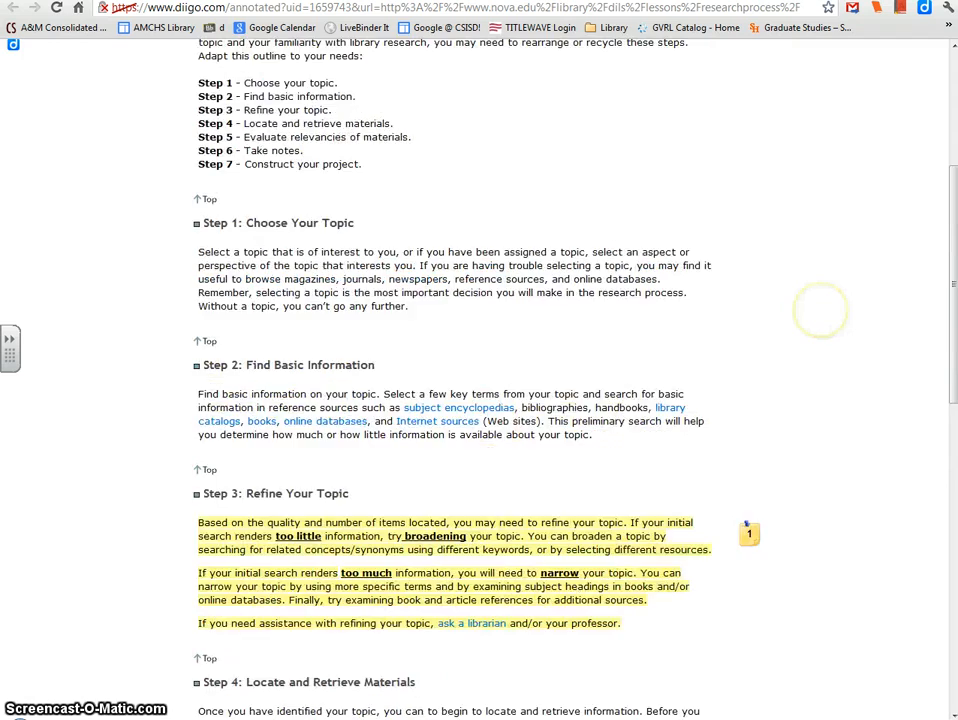
{"action": "scroll", "coordinate": [818, 322], "scroll_direction": "down", "scroll_amount": 4}
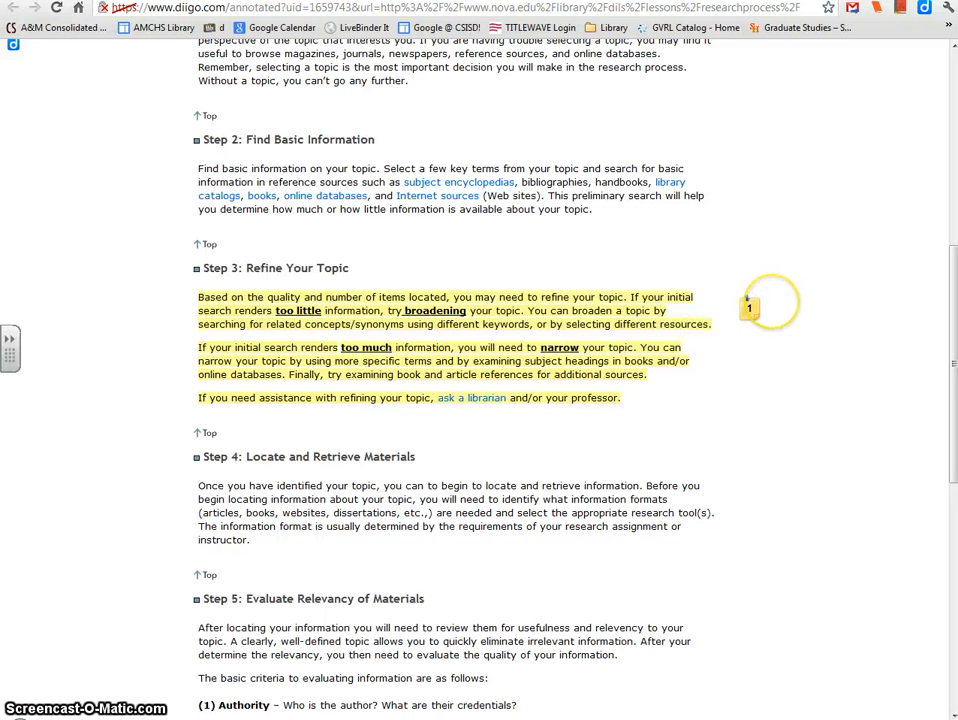
{"action": "scroll", "coordinate": [760, 310], "scroll_direction": "up", "scroll_amount": 3}
{"action": "scroll", "coordinate": [815, 285], "scroll_direction": "up", "scroll_amount": 2}
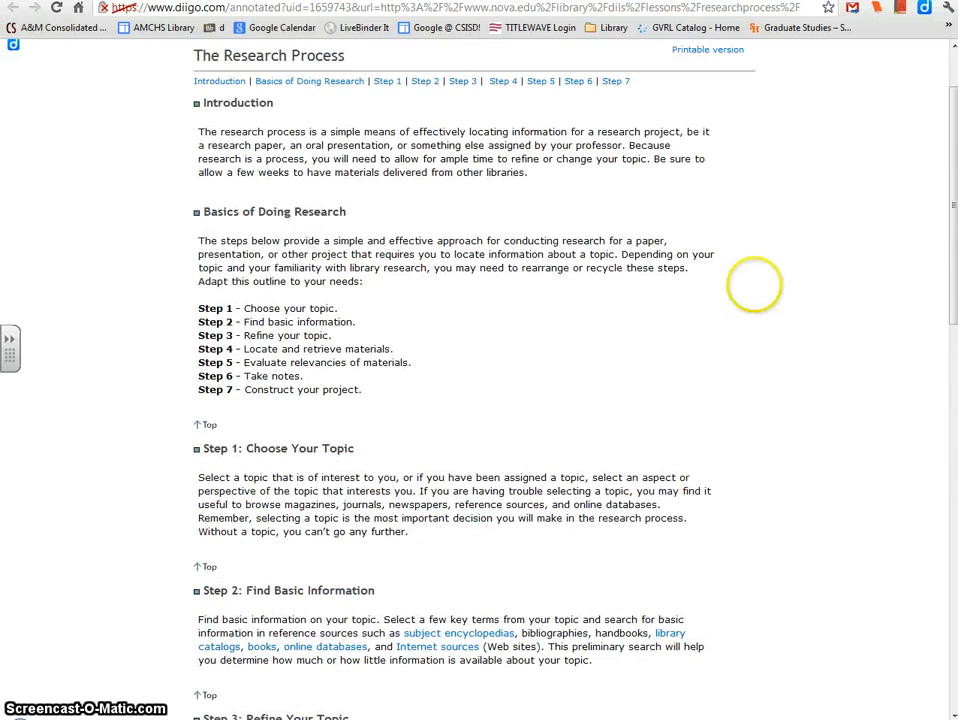